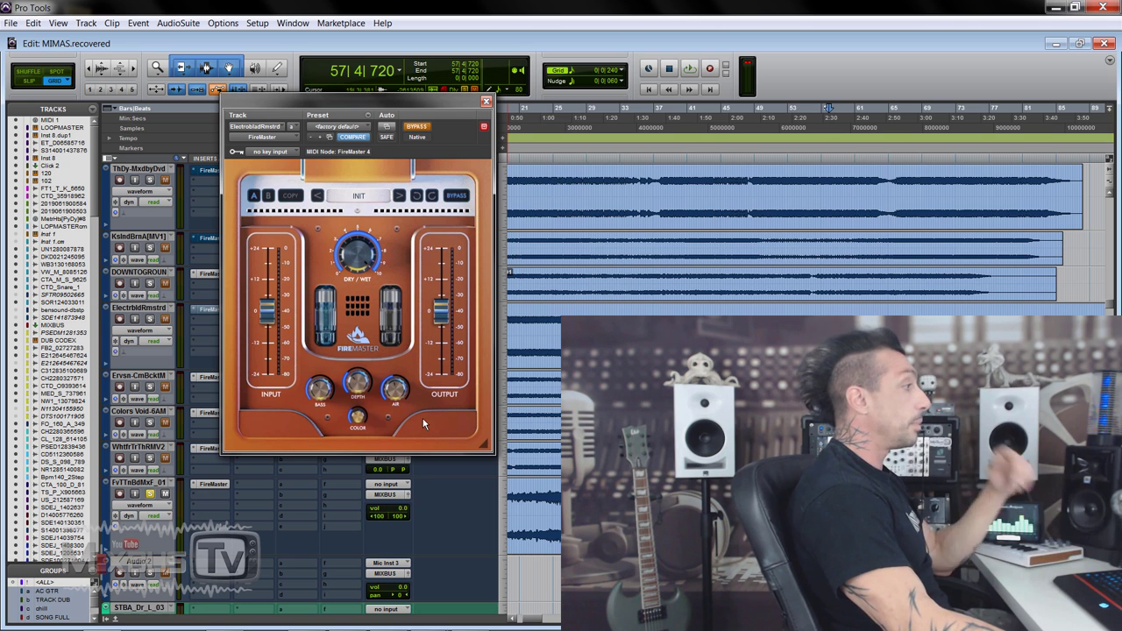
# - Open FireMaster on the mix track and A/B it during playback, leaving it active
pyautogui.click(213, 484)
pyautogui.press('space')
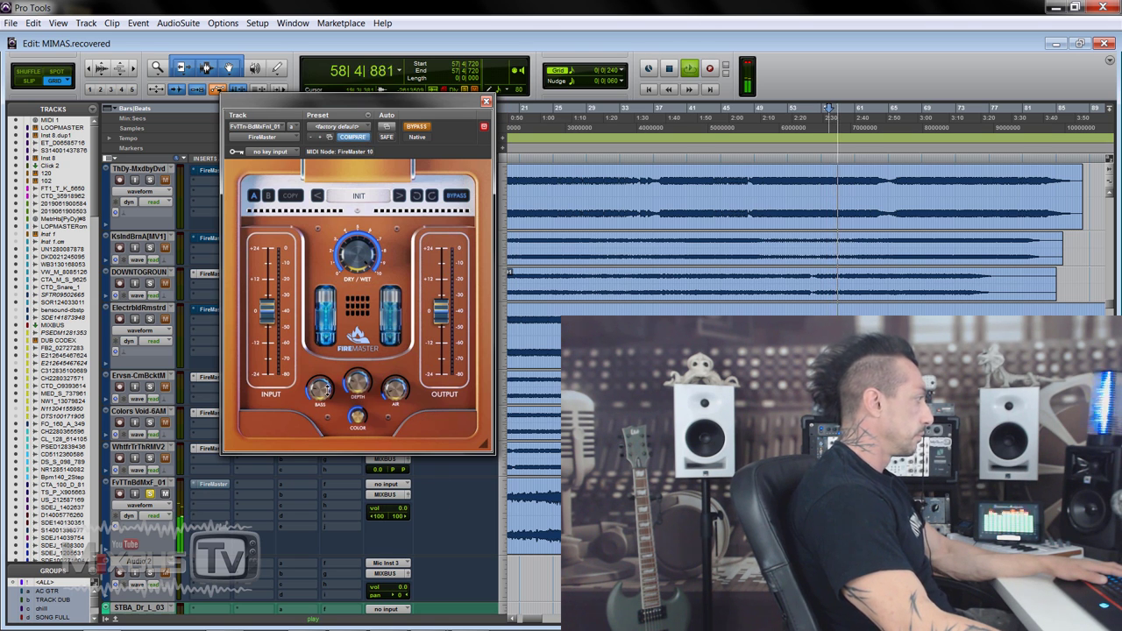
pyautogui.click(418, 128)
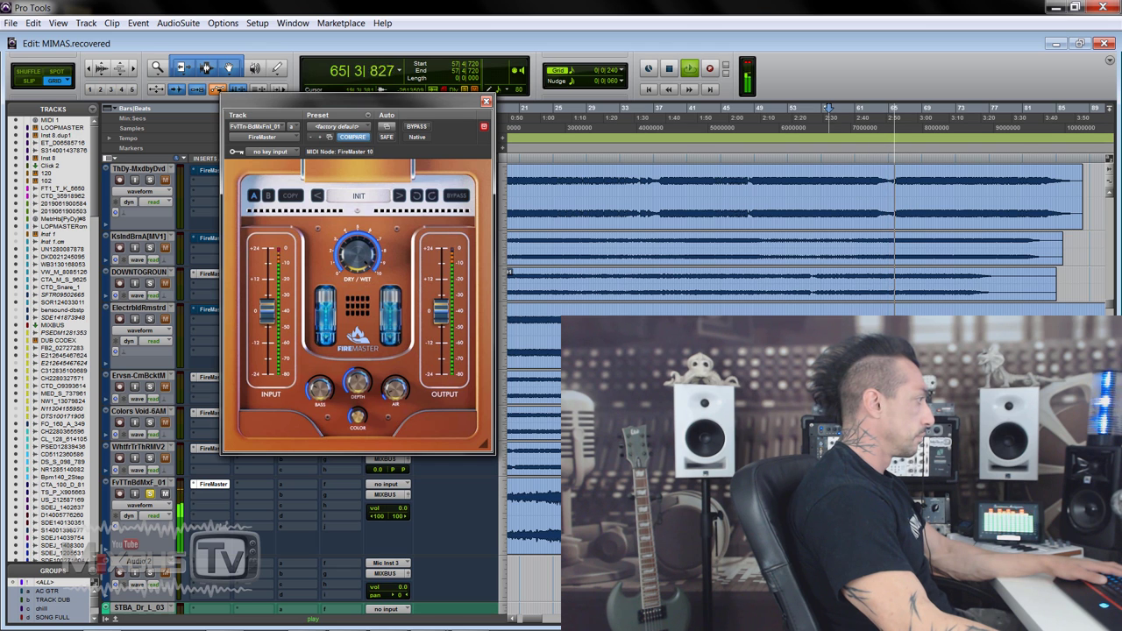
pyautogui.click(415, 128)
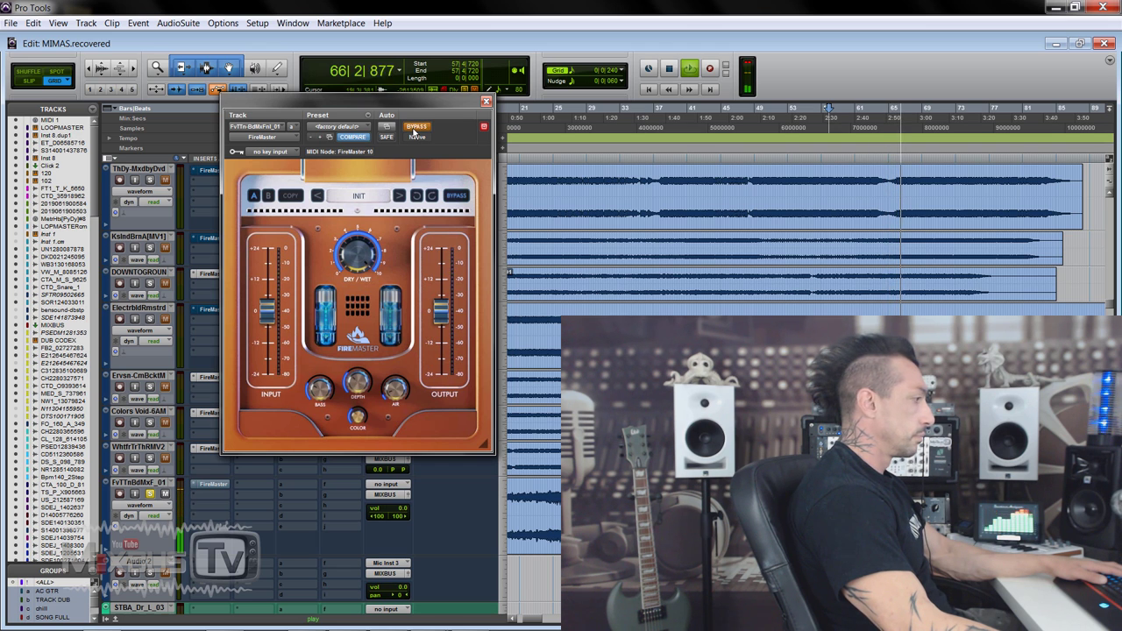
pyautogui.click(415, 128)
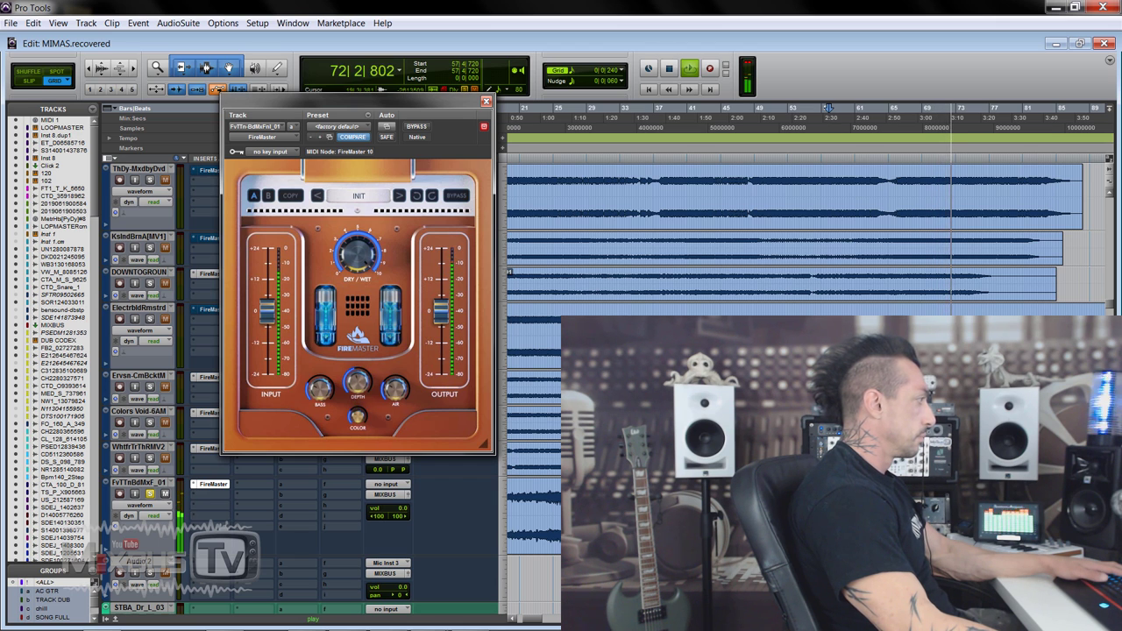
pyautogui.click(416, 127)
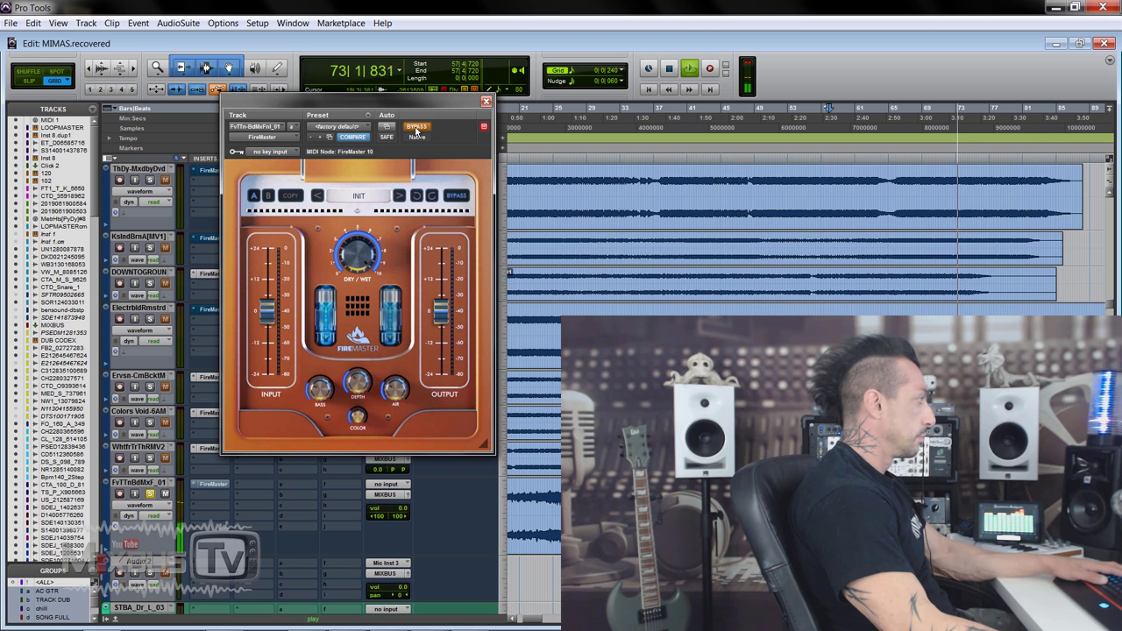
pyautogui.click(417, 127)
pyautogui.press('space')
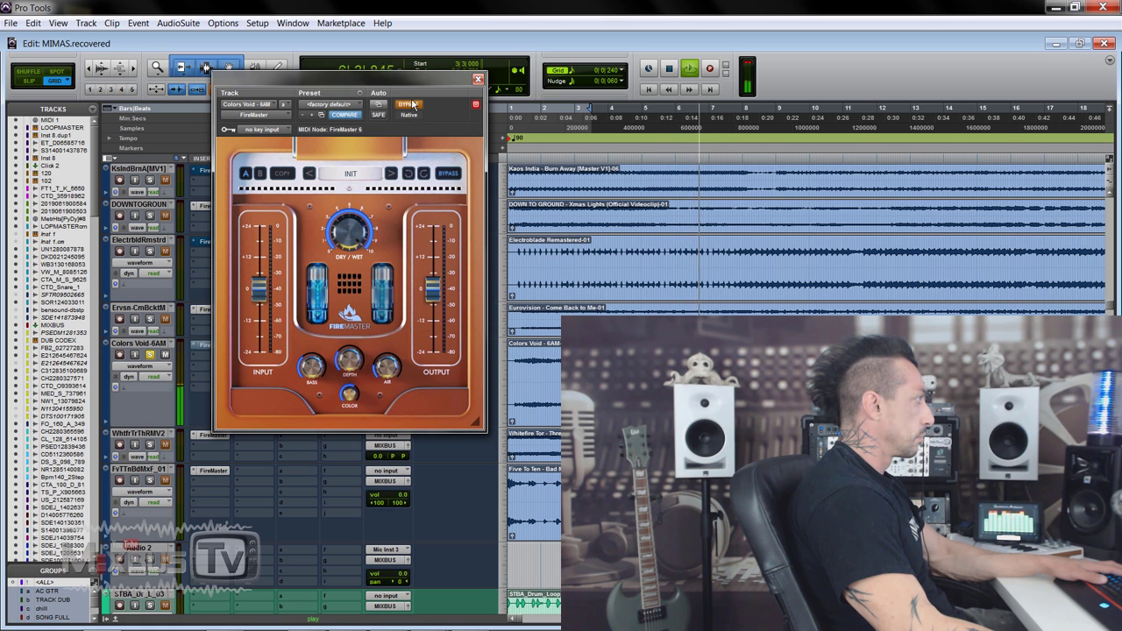
# - Engage FireMaster on the Colors Void - 6AM synth and bypass it twice, ending active
pyautogui.click(409, 104)
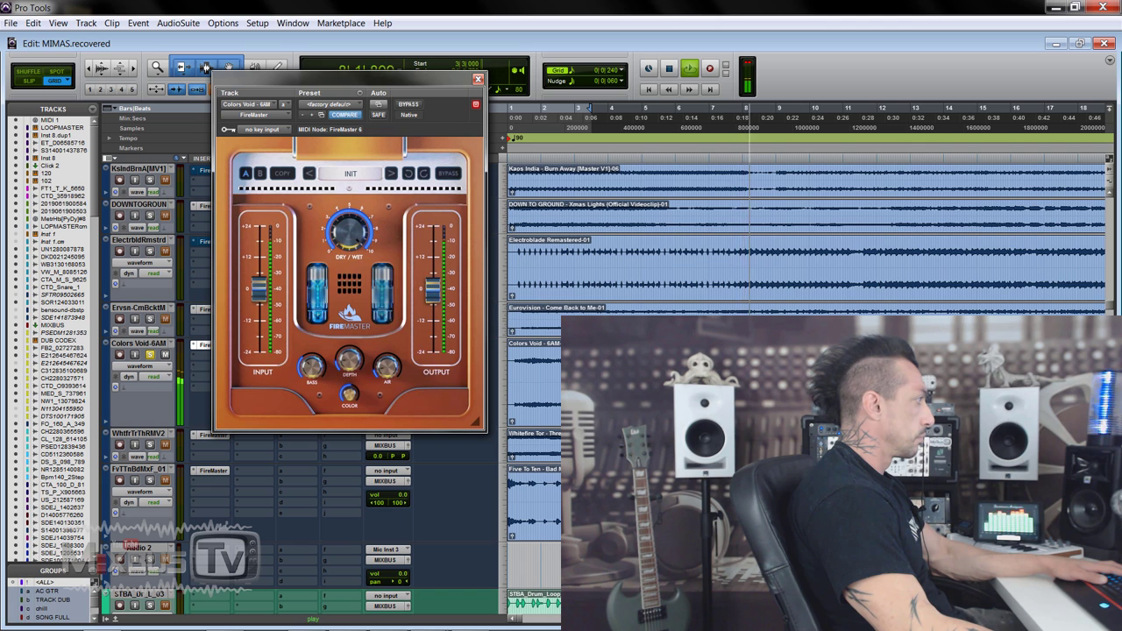
pyautogui.click(409, 104)
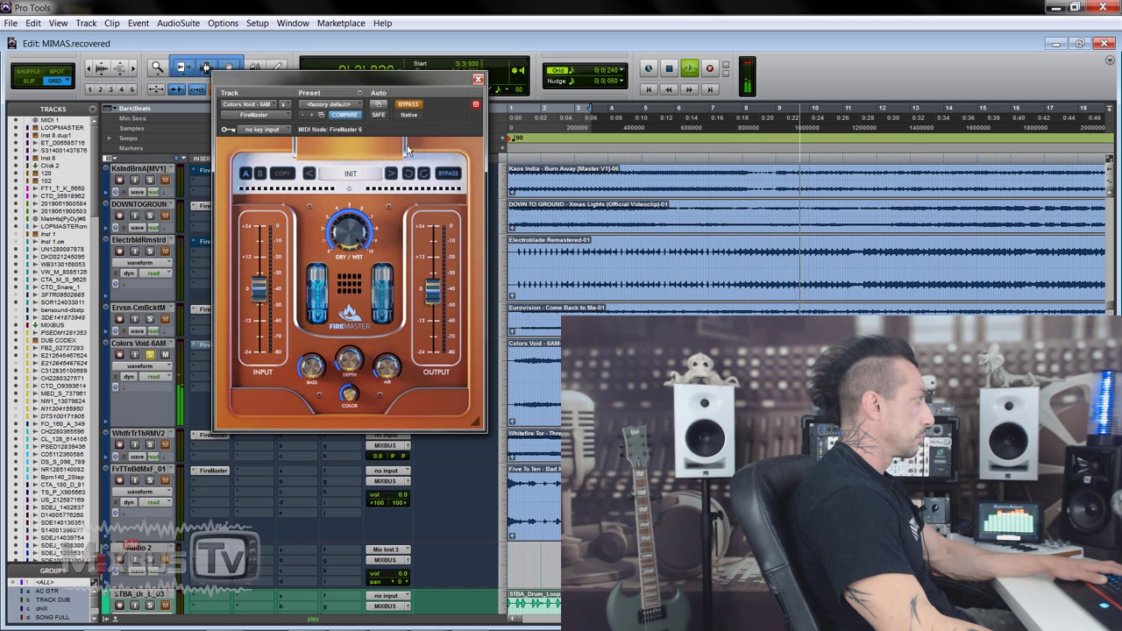
pyautogui.click(409, 105)
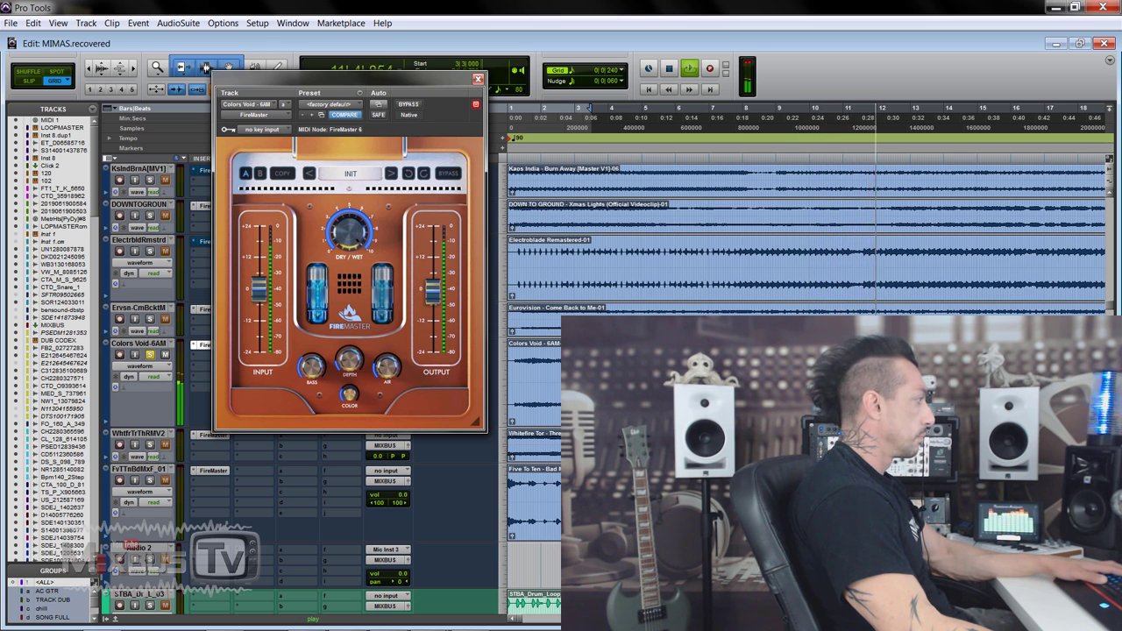
pyautogui.click(409, 106)
pyautogui.click(409, 106)
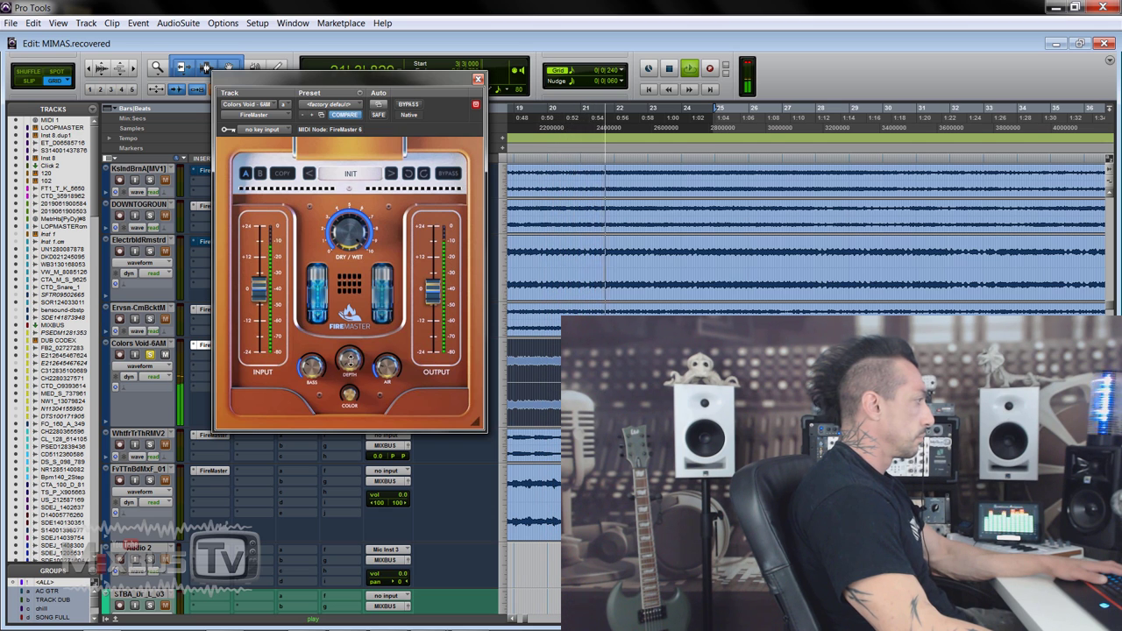
pyautogui.press('space')
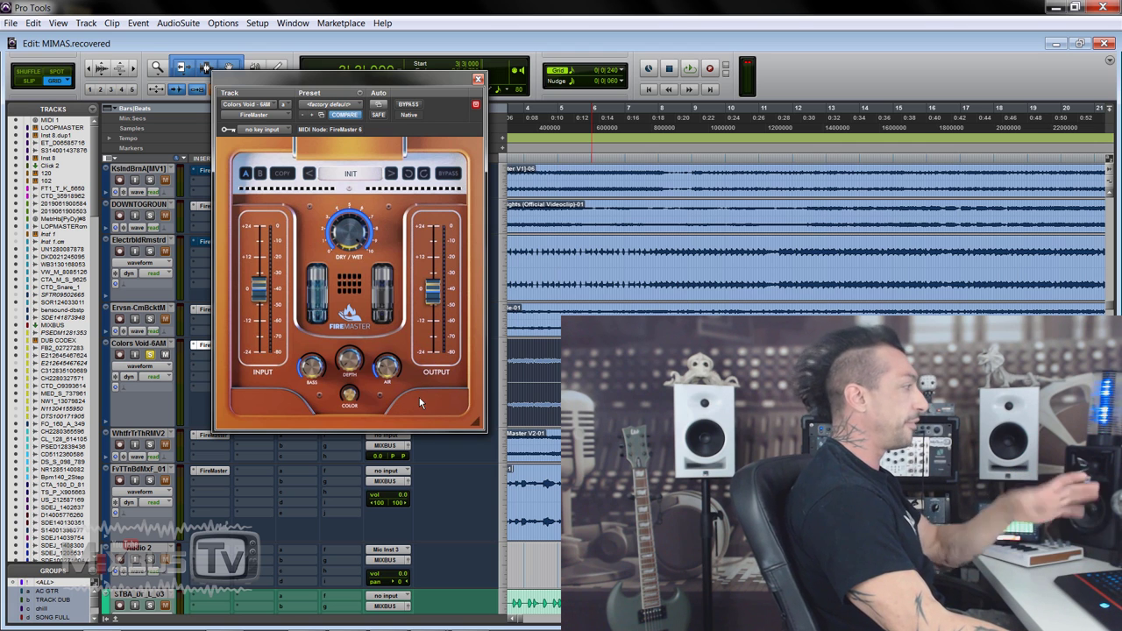
# - Replay the Colors Void synth, toggling FireMaster bypass three times and ending with it active
pyautogui.press('space')
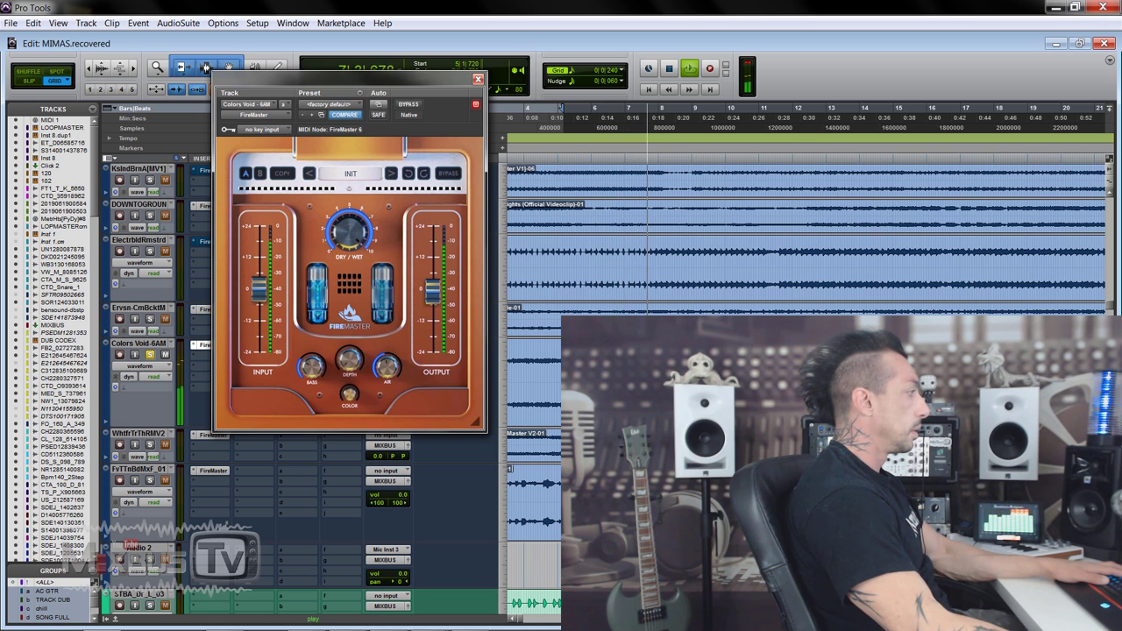
pyautogui.click(409, 104)
pyautogui.click(409, 104)
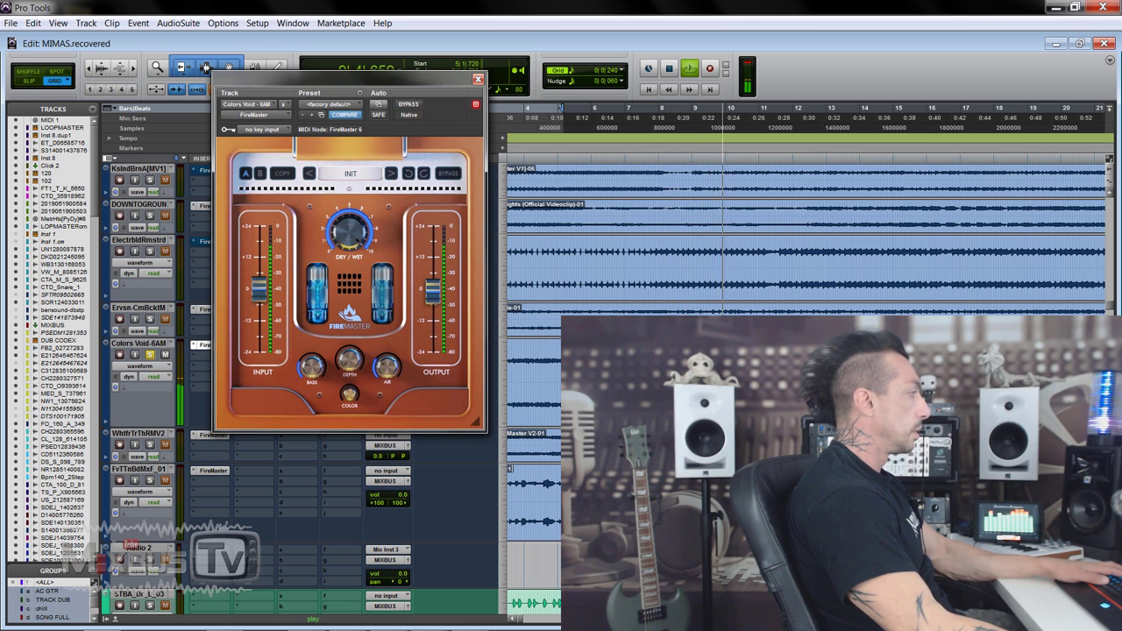
pyautogui.click(409, 104)
pyautogui.click(409, 105)
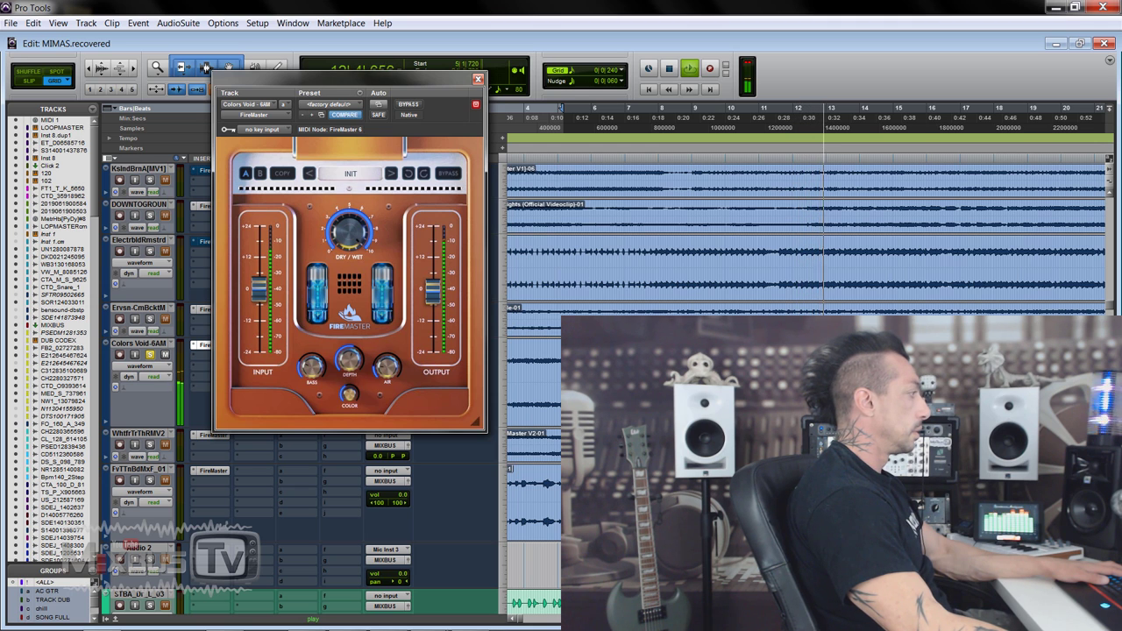
pyautogui.click(409, 104)
pyautogui.click(409, 104)
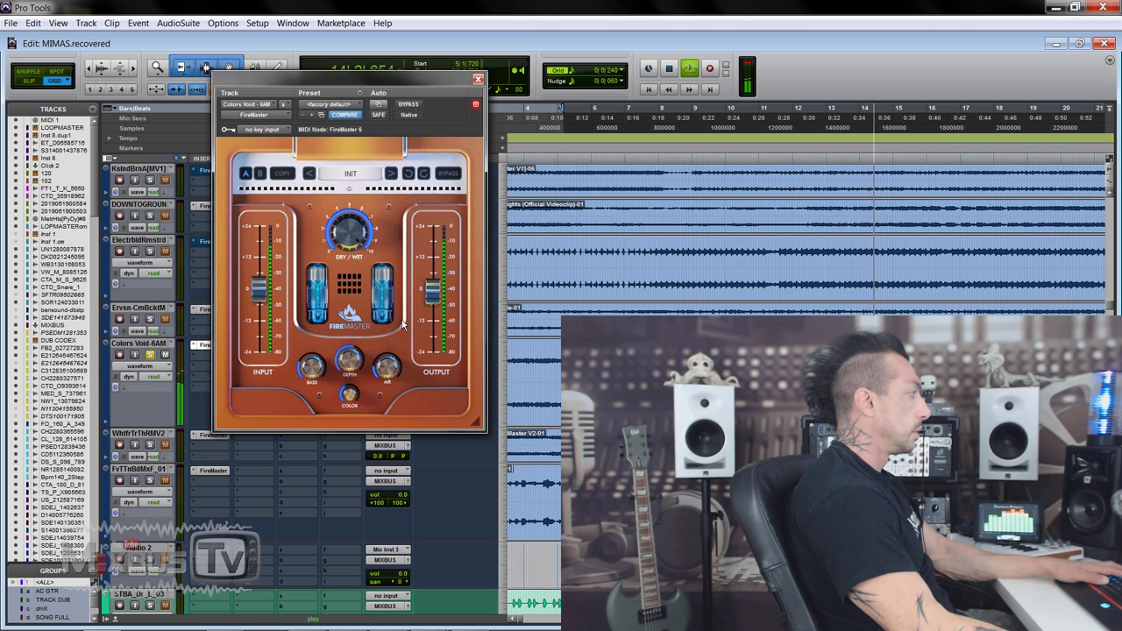
pyautogui.press('space')
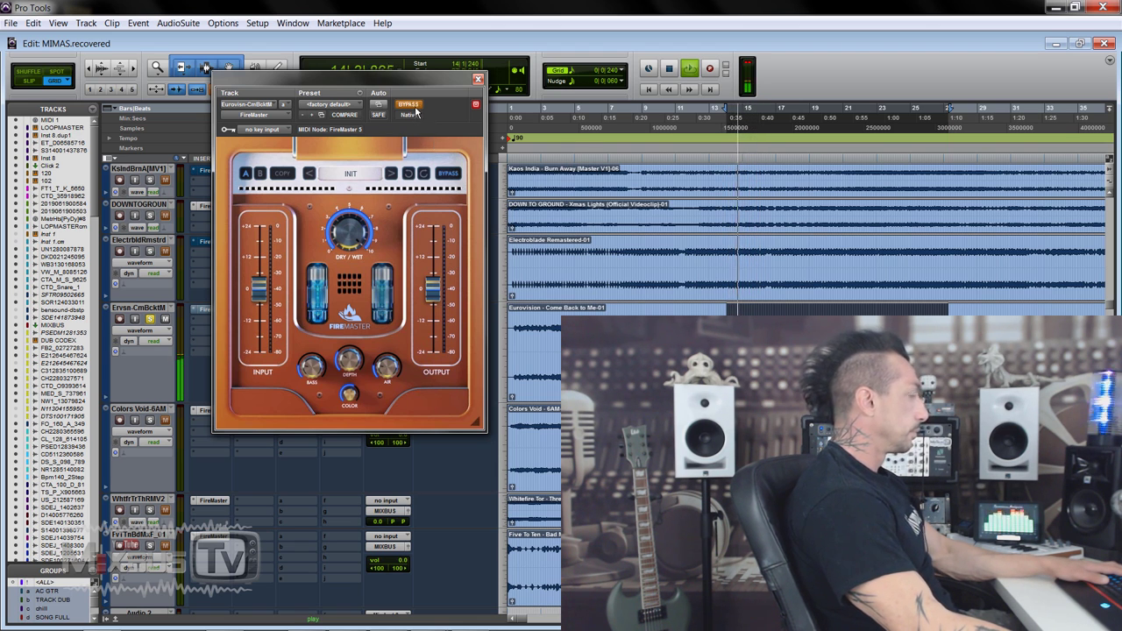
# - Switch FireMaster on for the Eurovision vocal and nudge its Depth knob
pyautogui.click(410, 105)
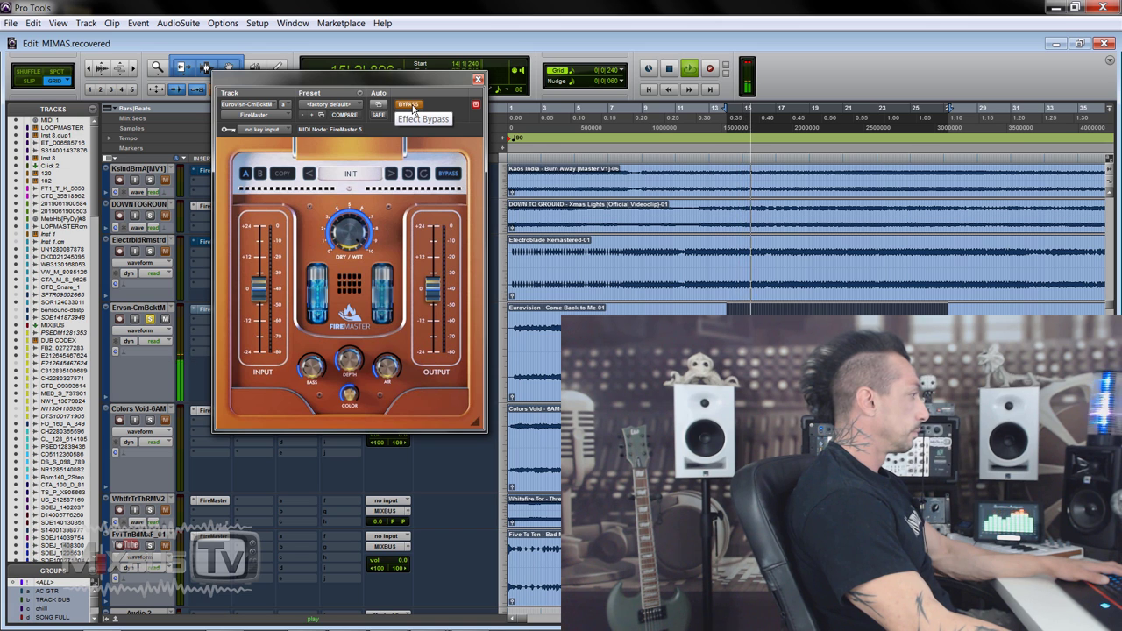
pyautogui.click(413, 109)
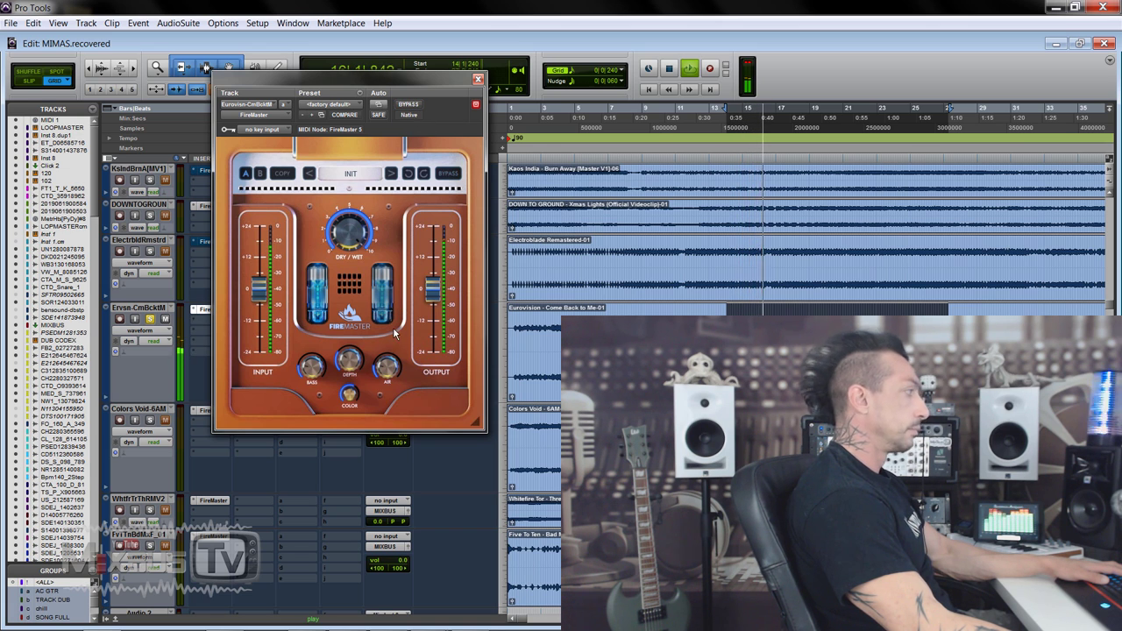
pyautogui.moveTo(352, 358); pyautogui.dragTo(352, 349)
pyautogui.press('space')
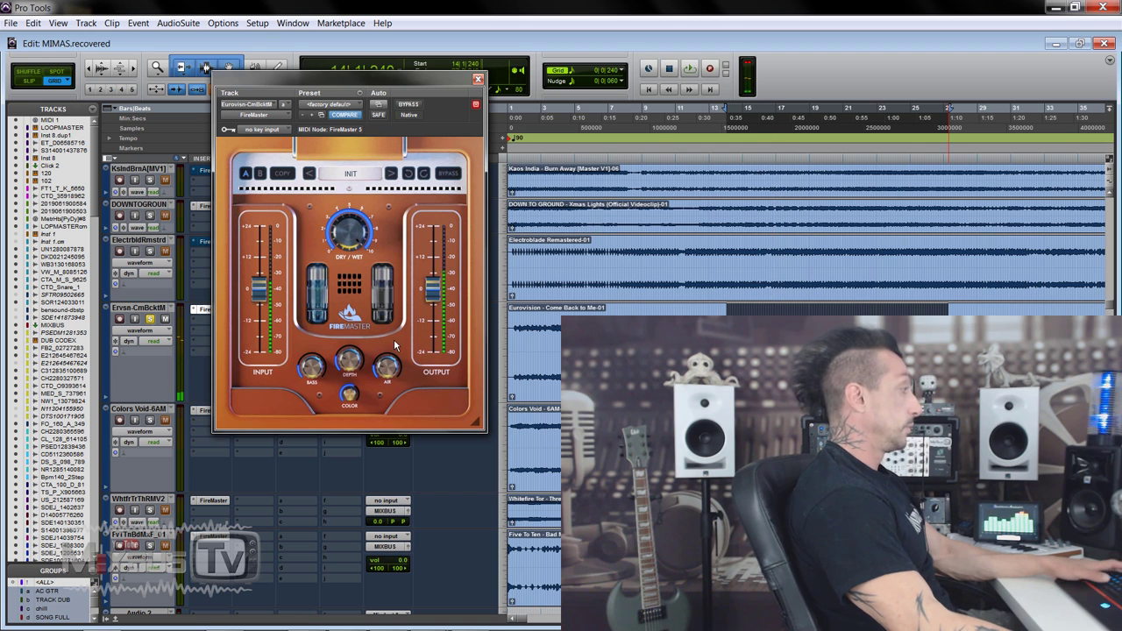
# - Compare the Eurovision vocal with FireMaster bypassed and active, then solo DOWN TO GROUND and play
pyautogui.click(413, 105)
pyautogui.press('space')
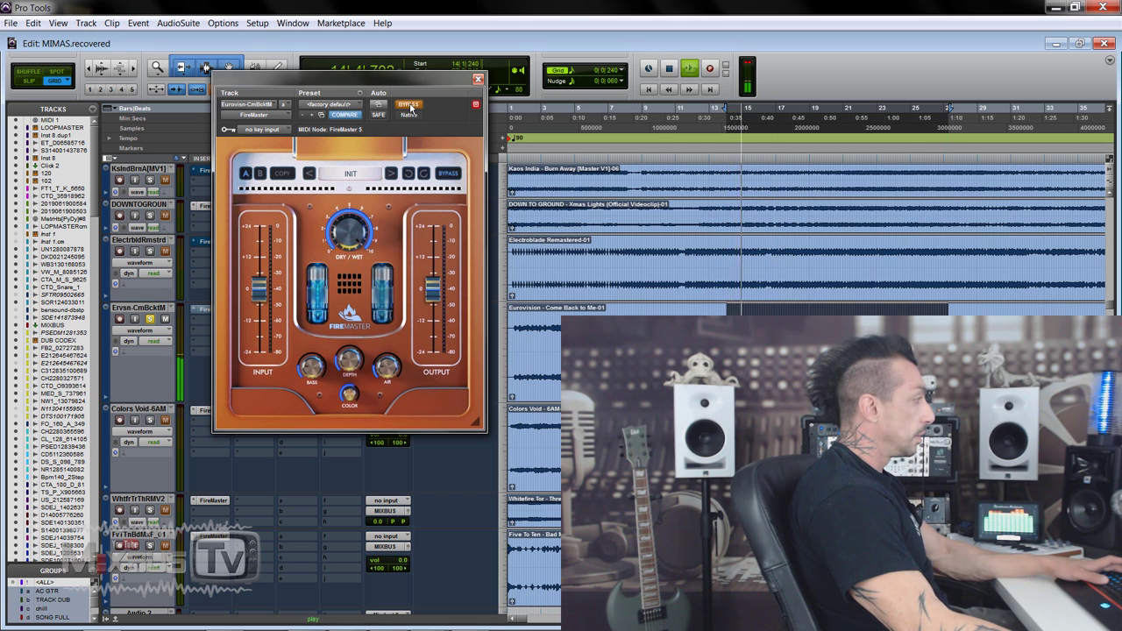
pyautogui.click(410, 106)
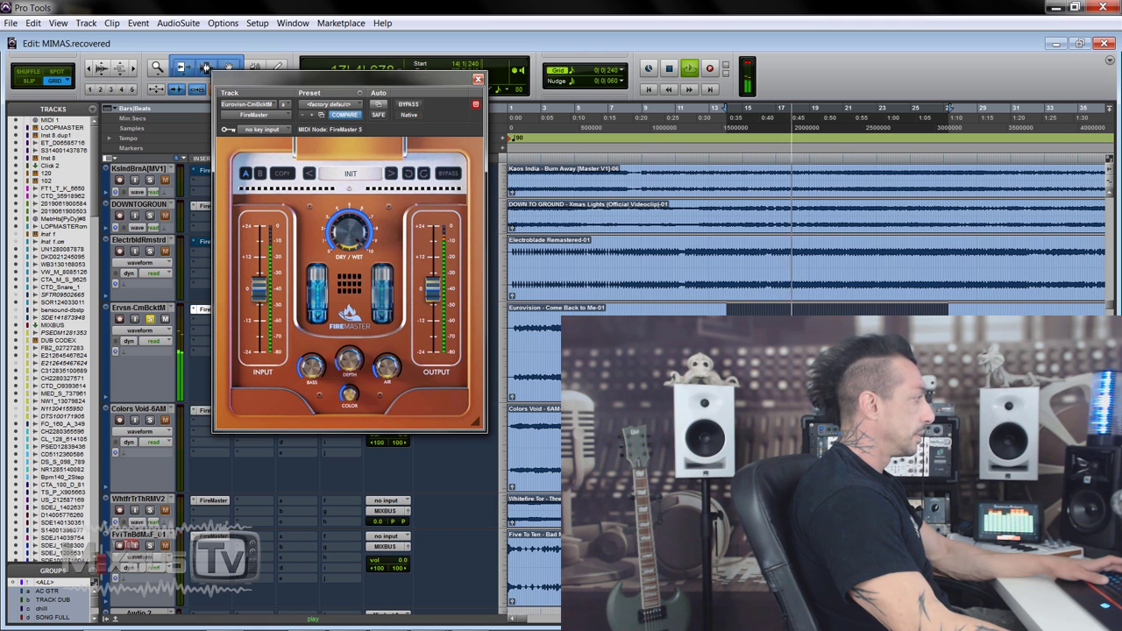
pyautogui.click(410, 105)
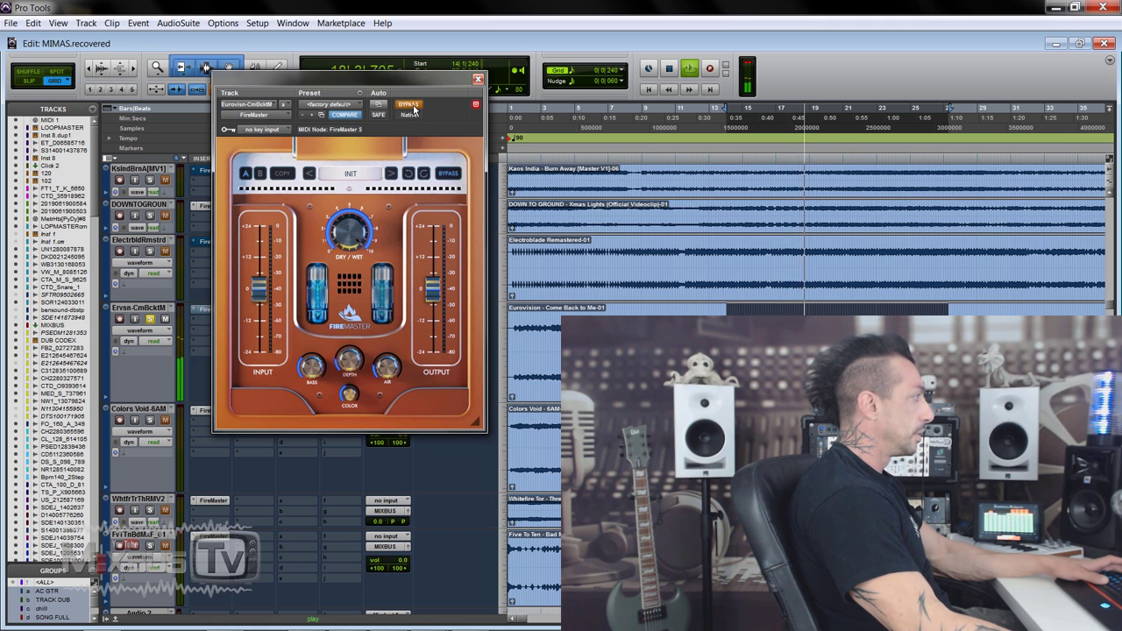
pyautogui.click(411, 105)
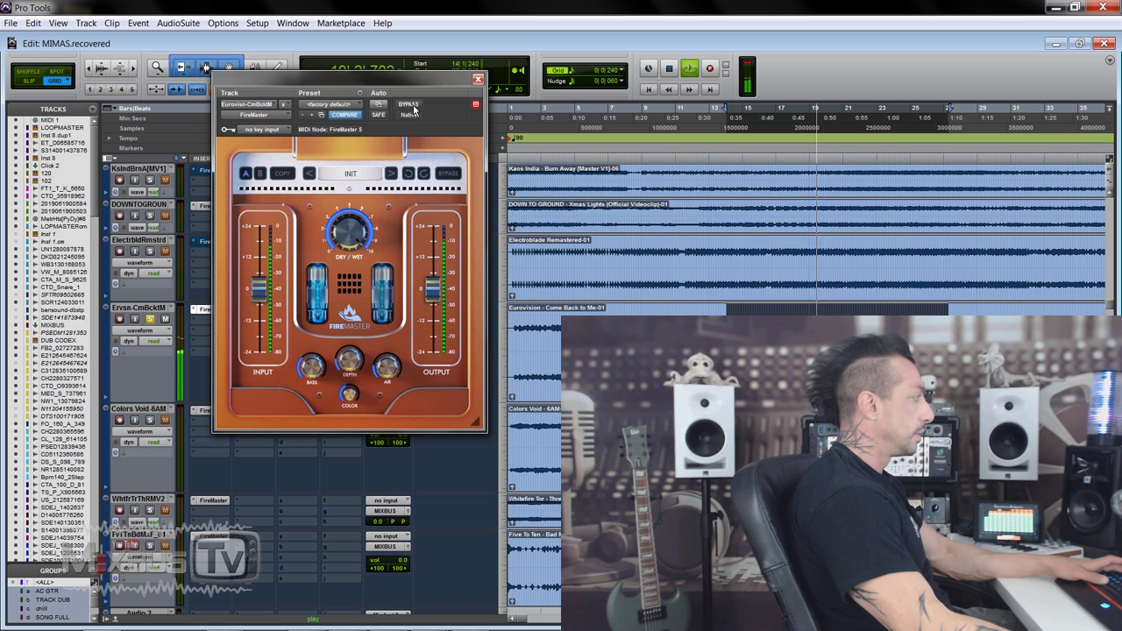
pyautogui.click(414, 108)
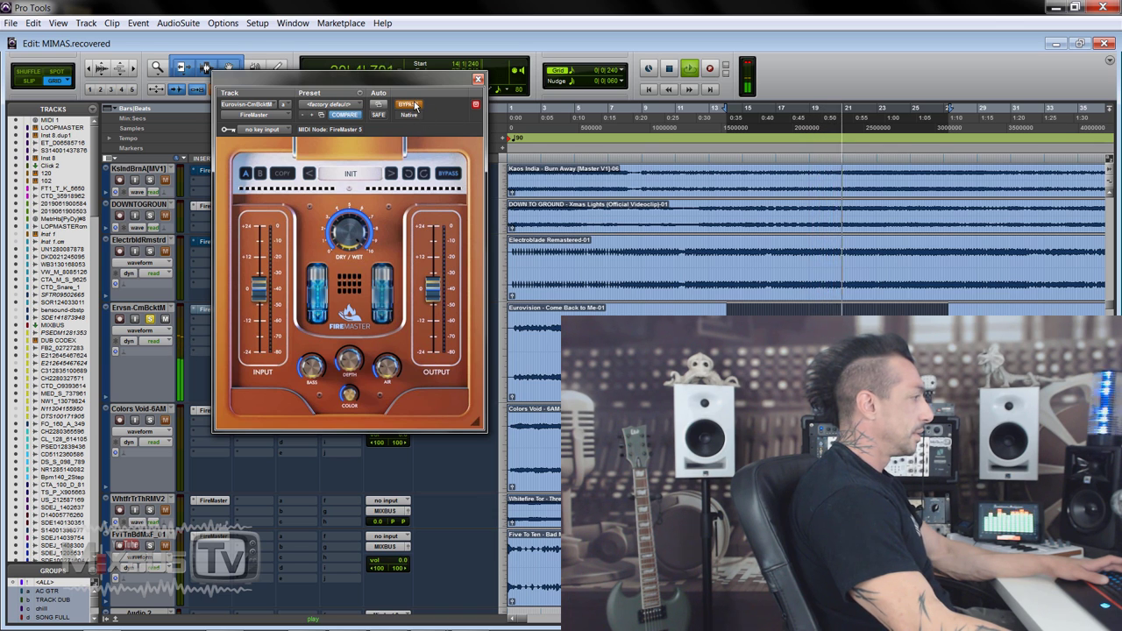
pyautogui.click(414, 106)
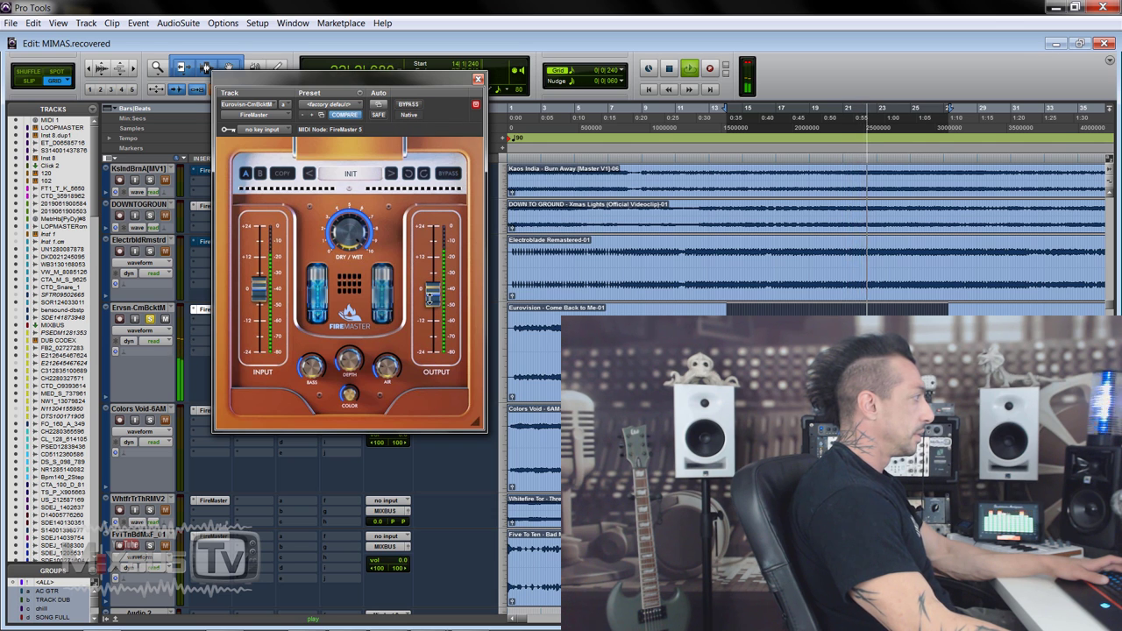
pyautogui.click(409, 104)
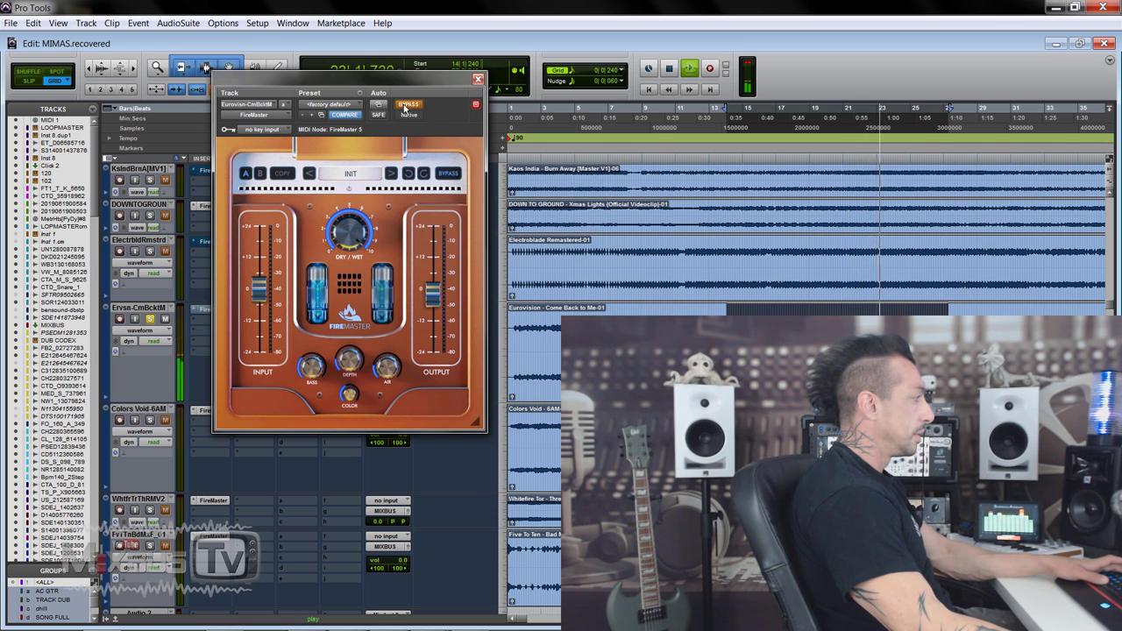
pyautogui.click(405, 105)
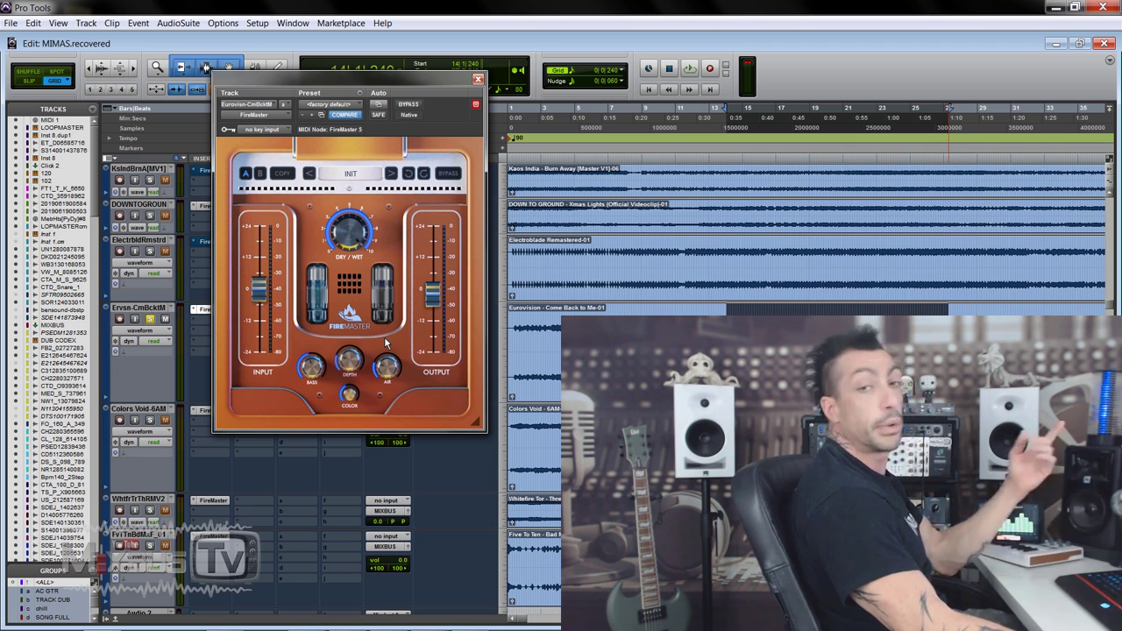
pyautogui.click(150, 215)
pyautogui.press('space')
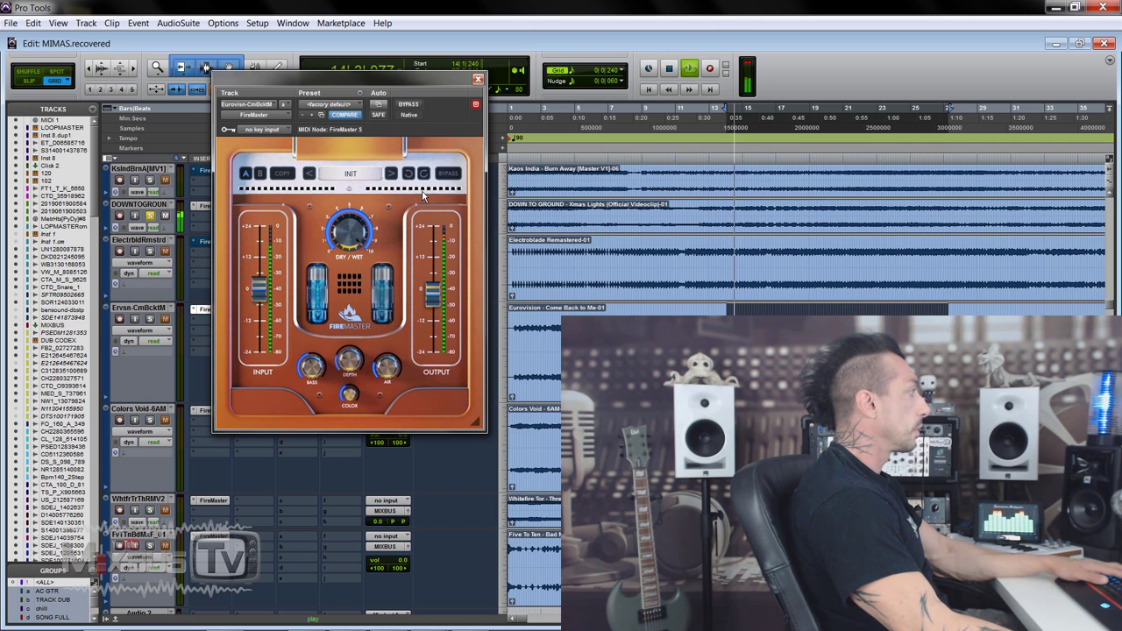
# - Bring up DOWN TO GROUND's FireMaster bypassed and move its window slightly lower
pyautogui.click(202, 208)
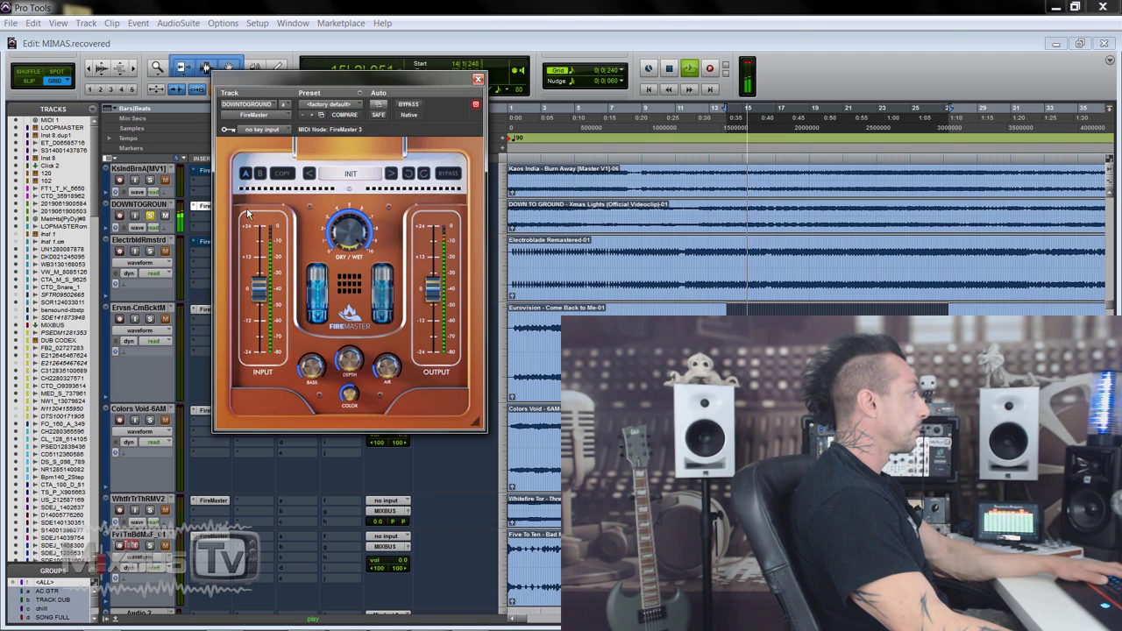
pyautogui.click(409, 104)
pyautogui.moveTo(432, 91); pyautogui.dragTo(431, 115)
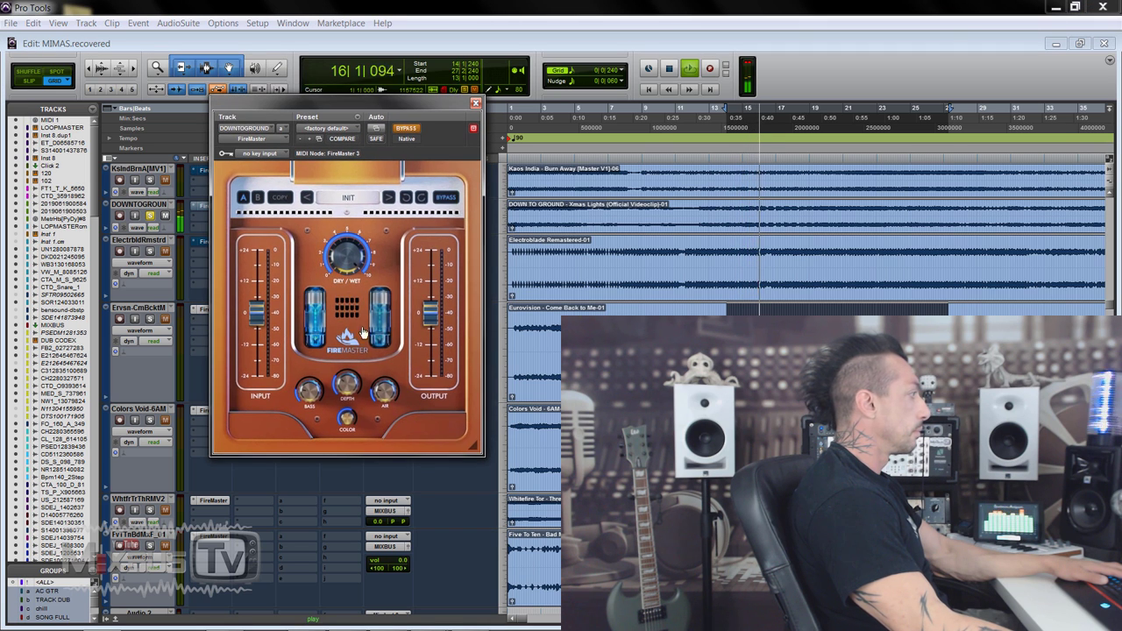
pyautogui.click(348, 421)
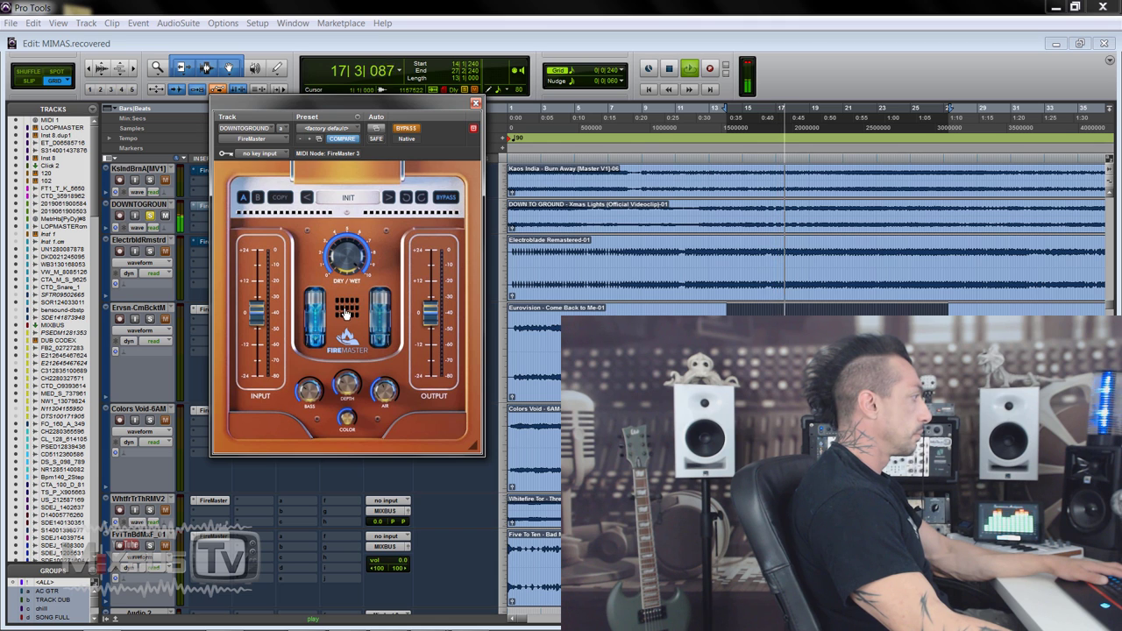
# - Toggle FireMaster on DOWN TO GROUND on and off twice, leaving it active when stopped
pyautogui.click(406, 128)
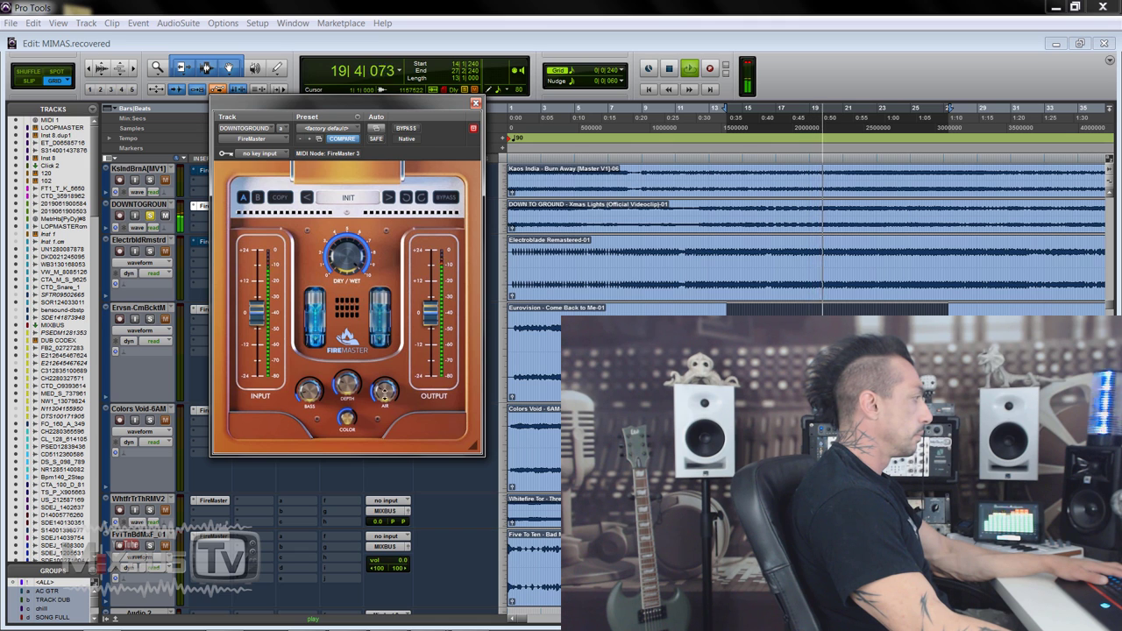
pyautogui.click(406, 129)
pyautogui.click(406, 129)
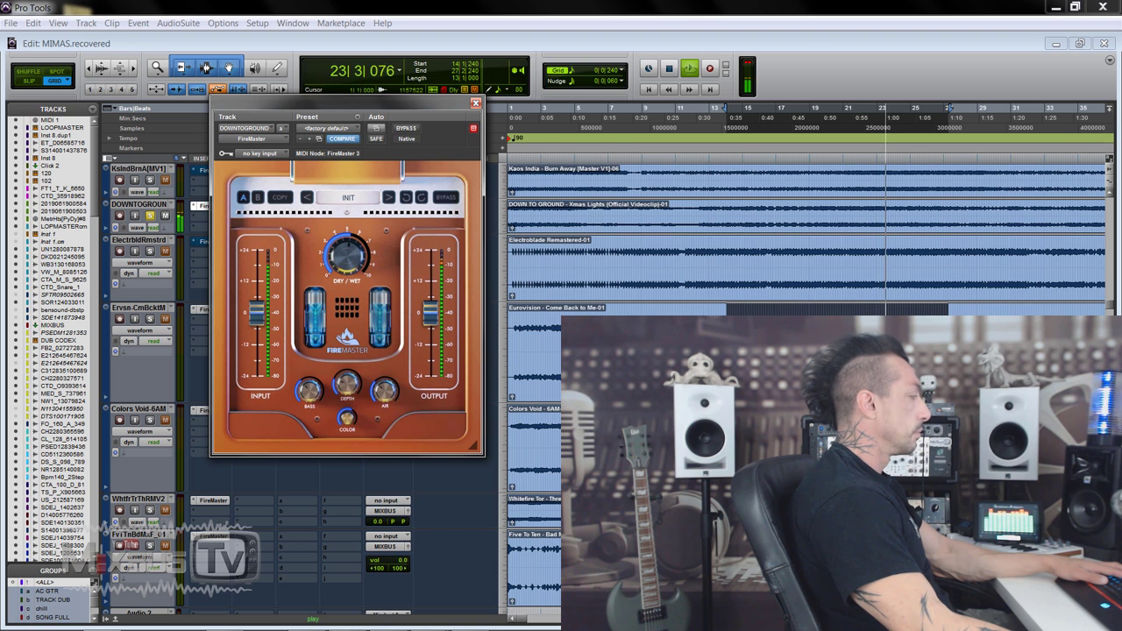
pyautogui.click(408, 131)
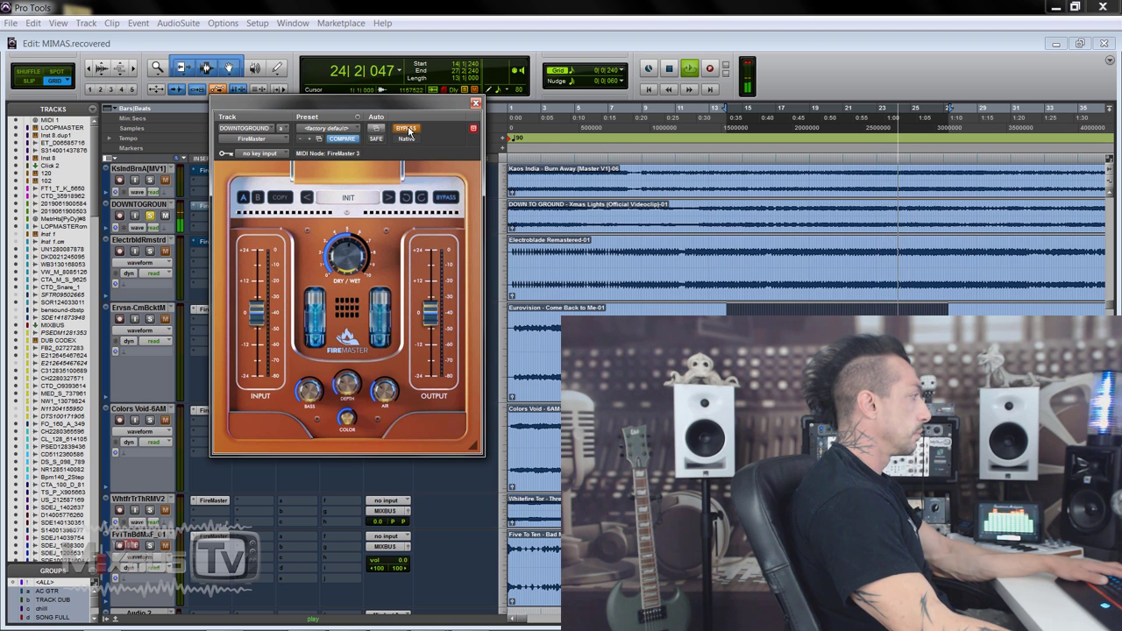
pyautogui.click(407, 130)
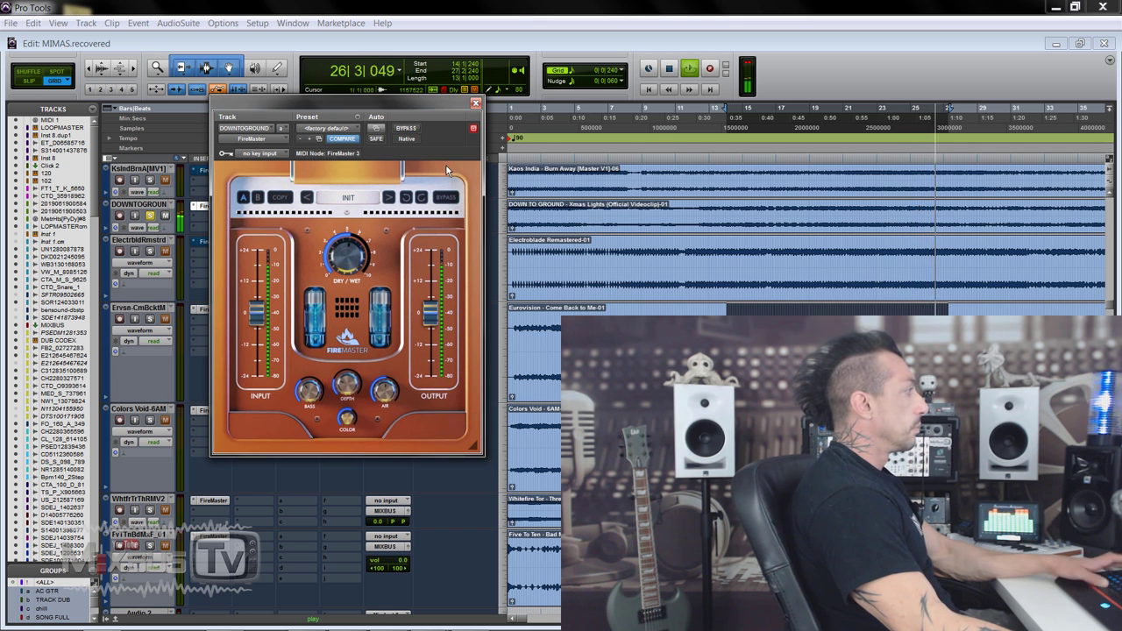
pyautogui.press('space')
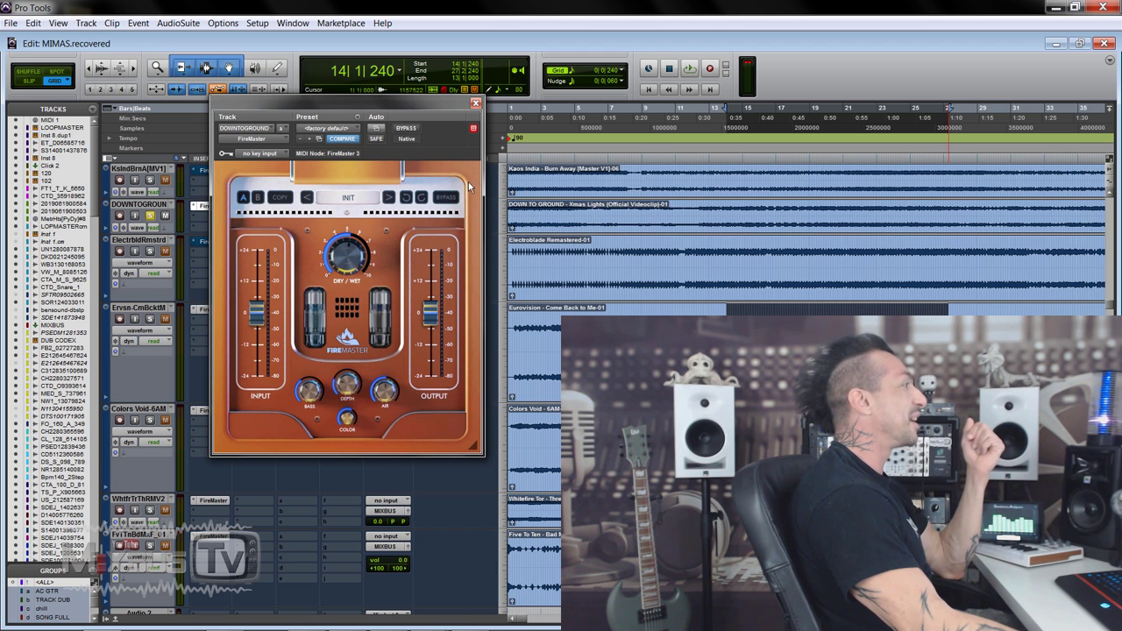
# - Close FireMaster, make DOWNTOGROUND taller, zoom the timeline out, and solo Kaos India
pyautogui.click(475, 105)
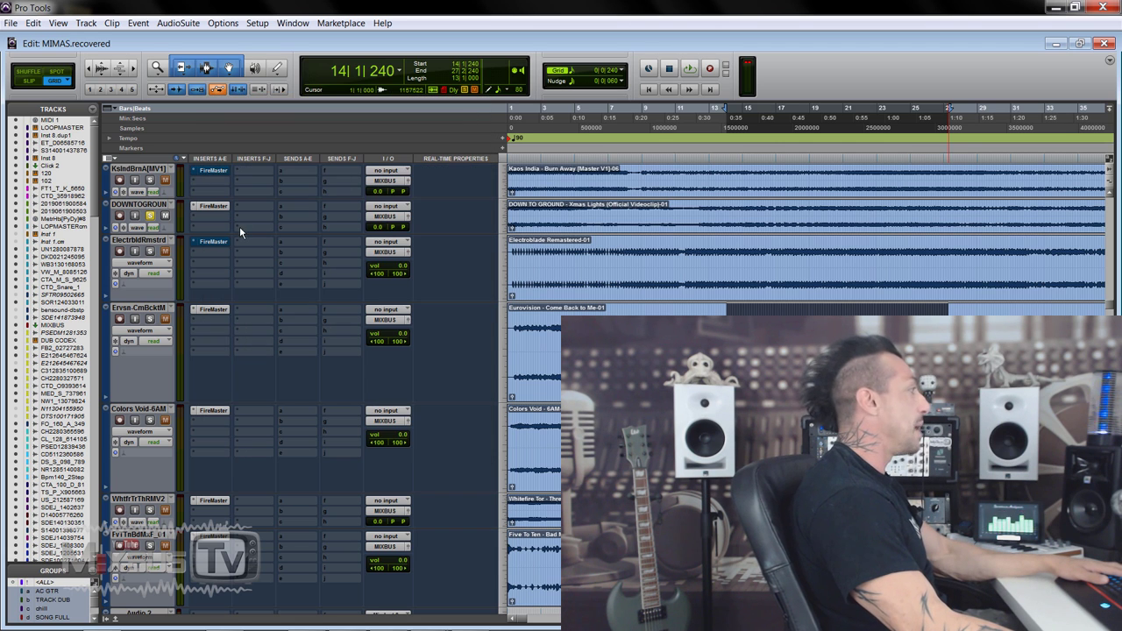
pyautogui.moveTo(251, 233); pyautogui.dragTo(288, 298)
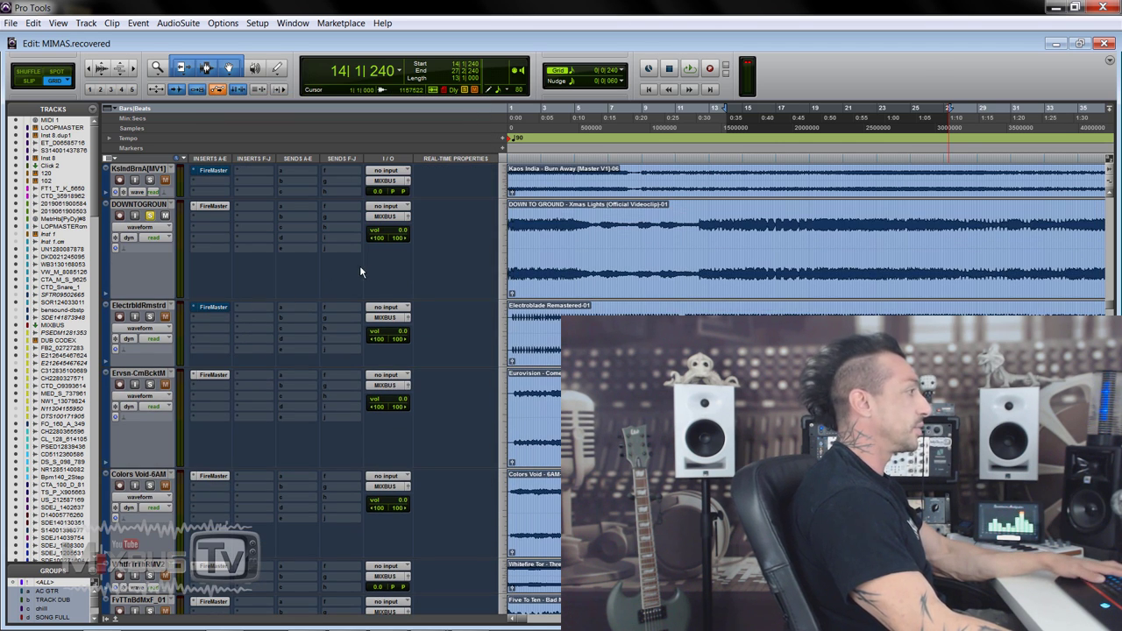
pyautogui.hotkey('ctrl', '[')
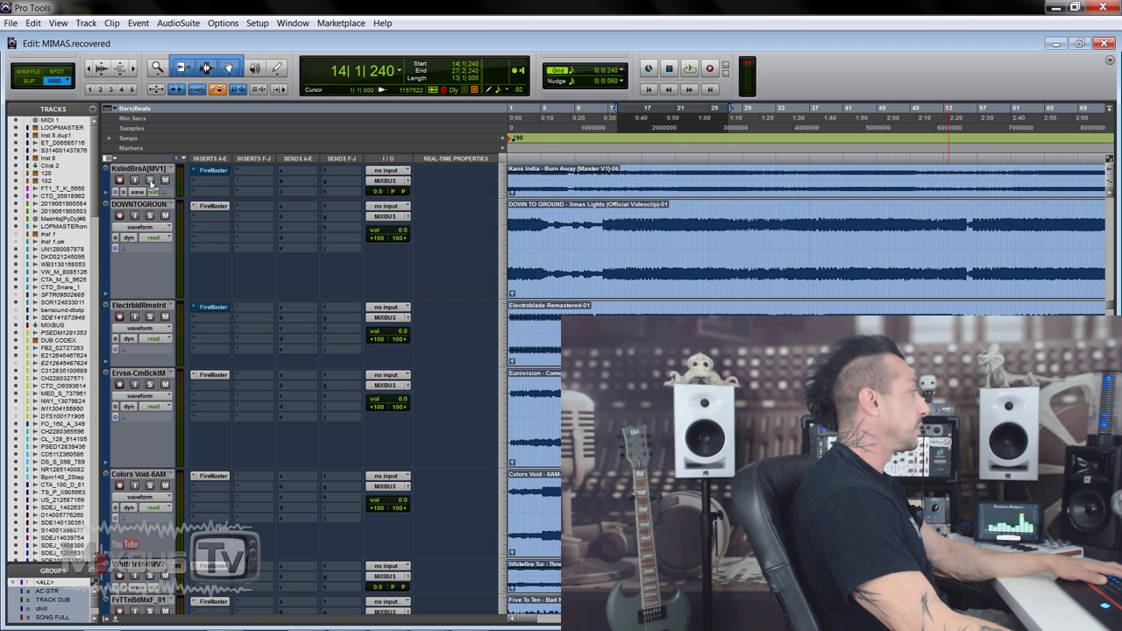
pyautogui.click(150, 180)
pyautogui.scroll(1, 285, 272)
# - Over two playback passes, compare Kaos India with FireMaster bypassed and active, ending active
pyautogui.press('space')
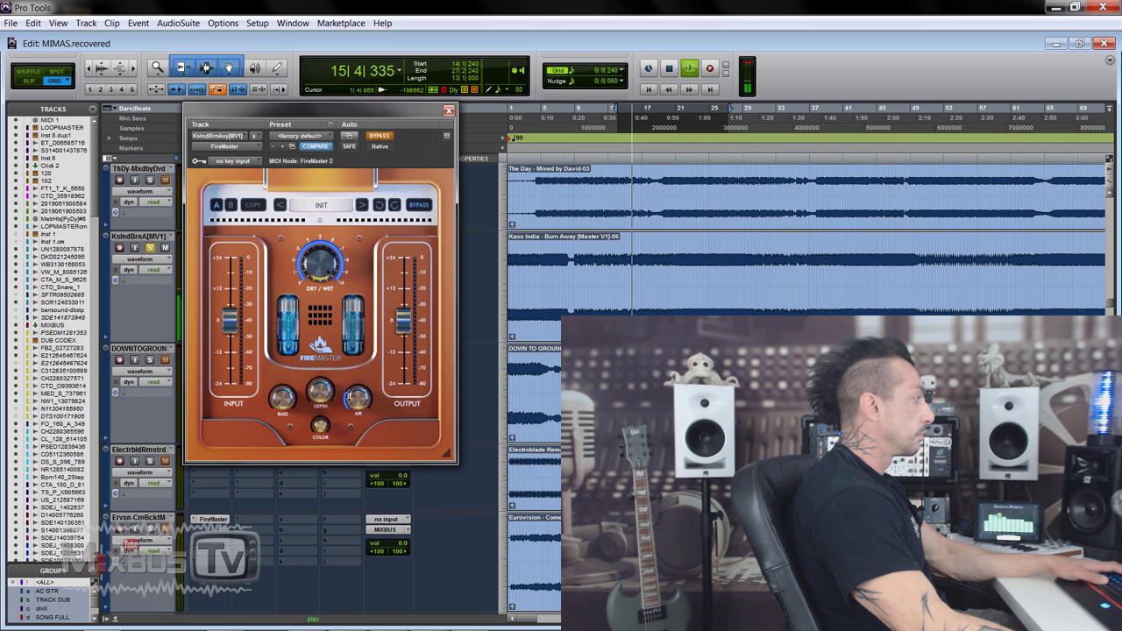
pyautogui.click(383, 137)
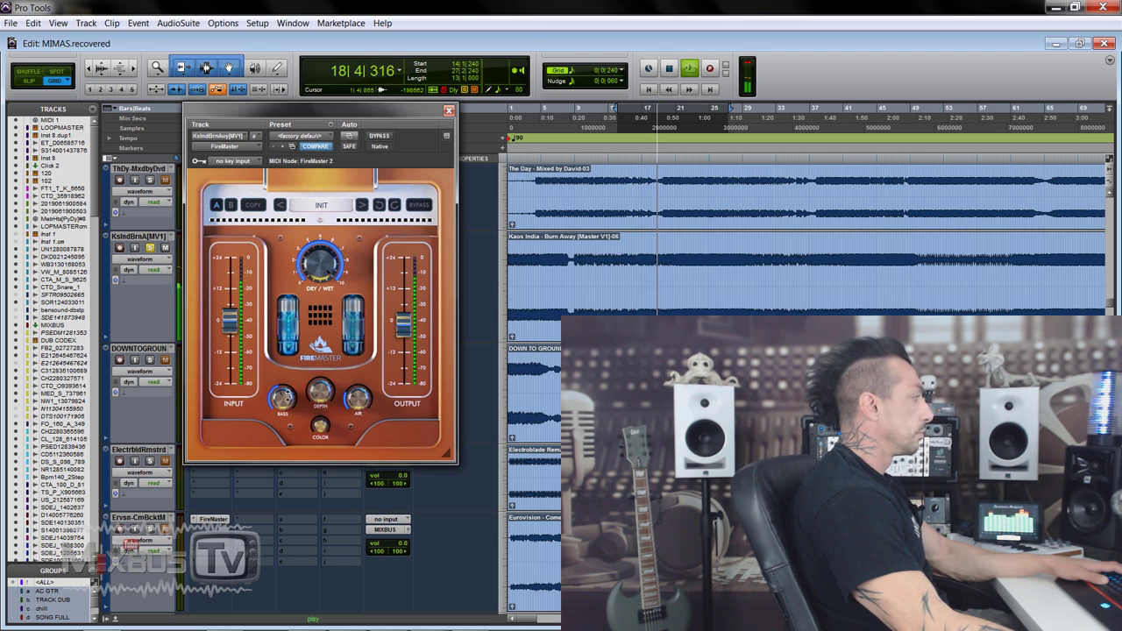
pyautogui.click(381, 138)
pyautogui.click(381, 138)
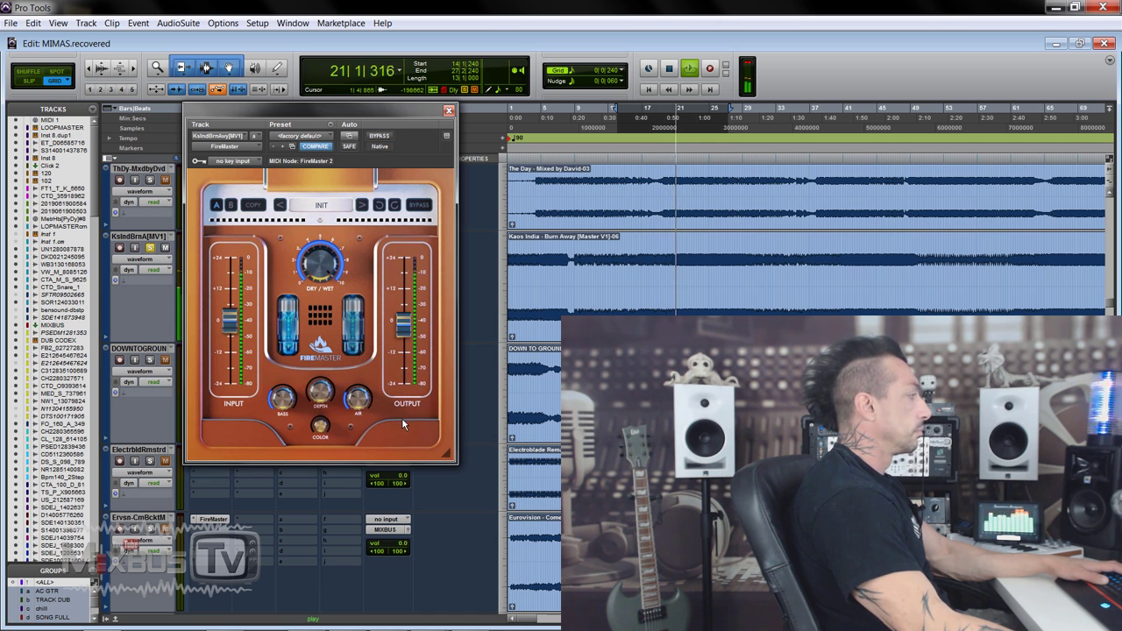
pyautogui.click(382, 137)
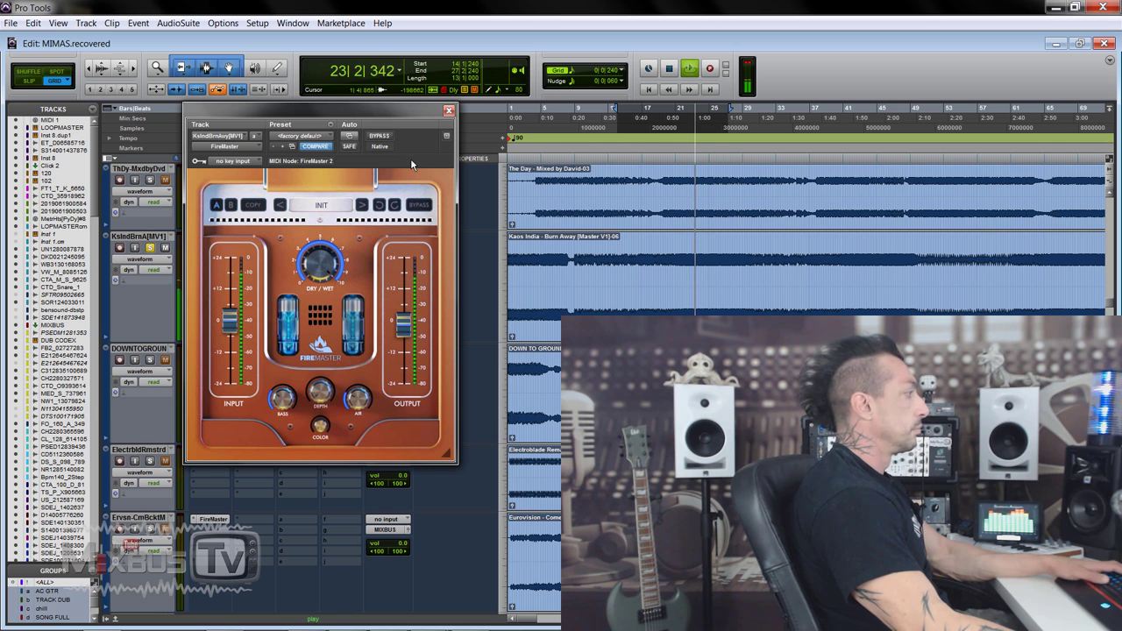
pyautogui.press('space')
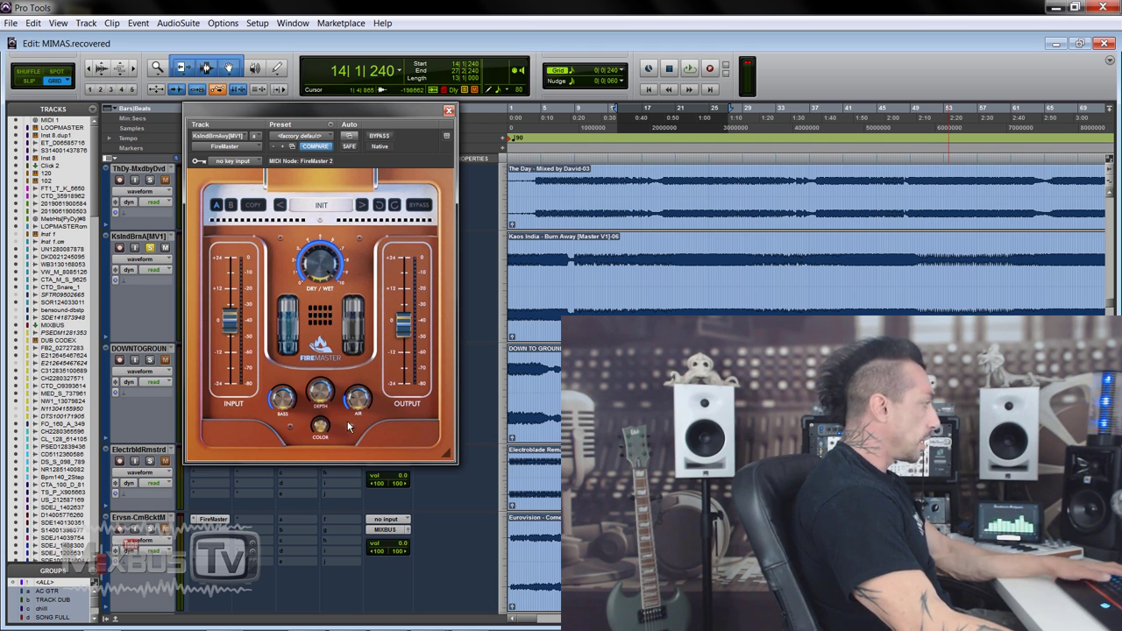
pyautogui.press('space')
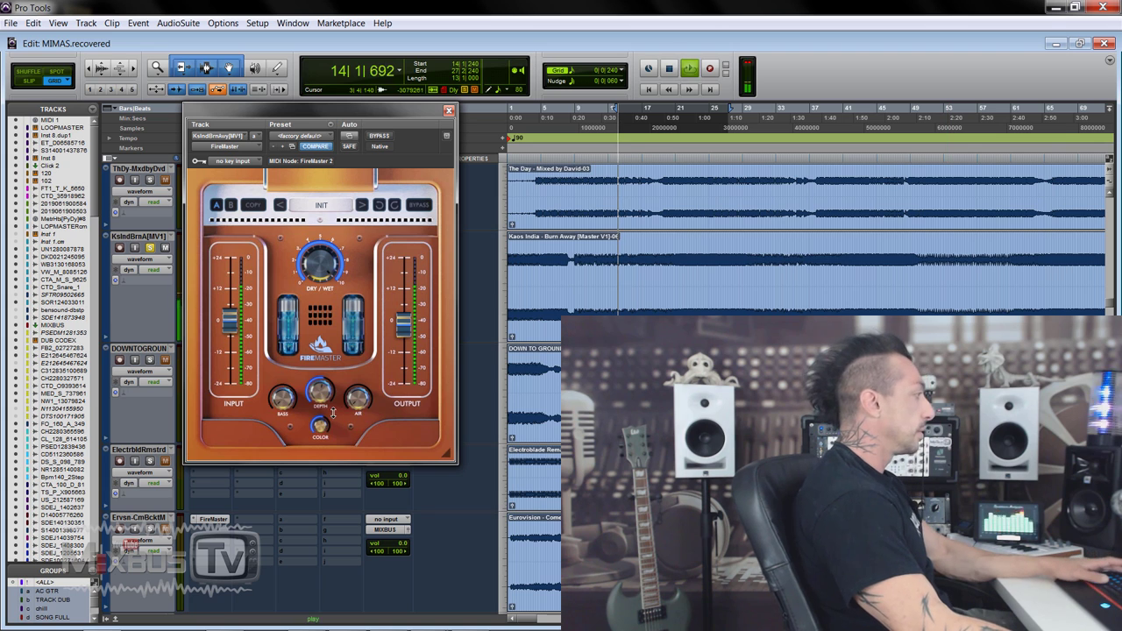
pyautogui.click(382, 137)
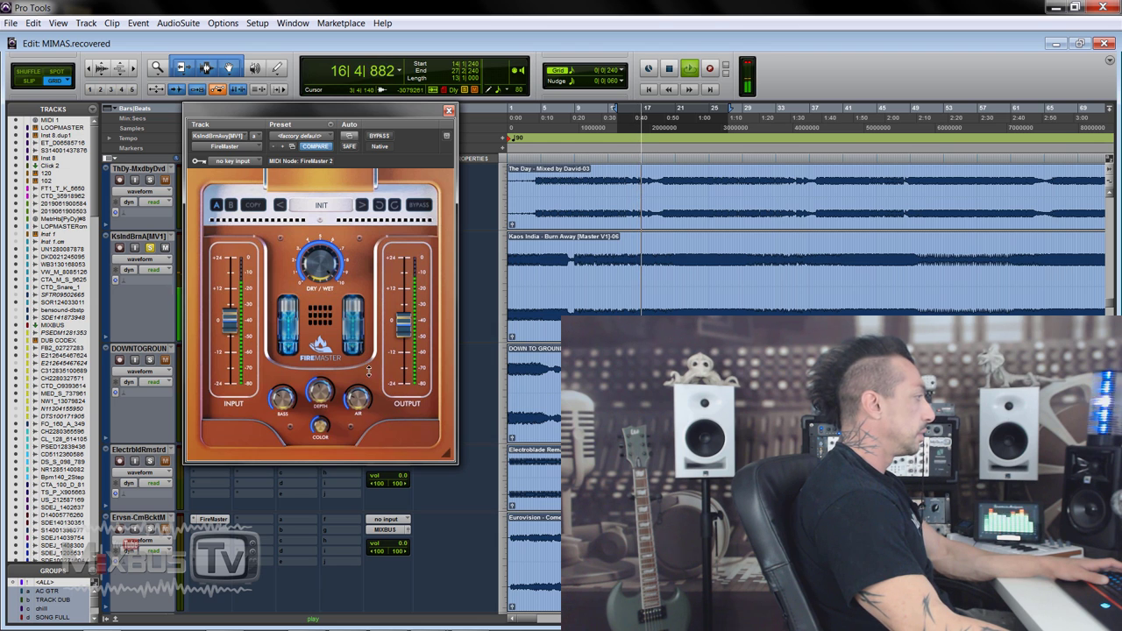
pyautogui.click(379, 136)
pyautogui.click(387, 138)
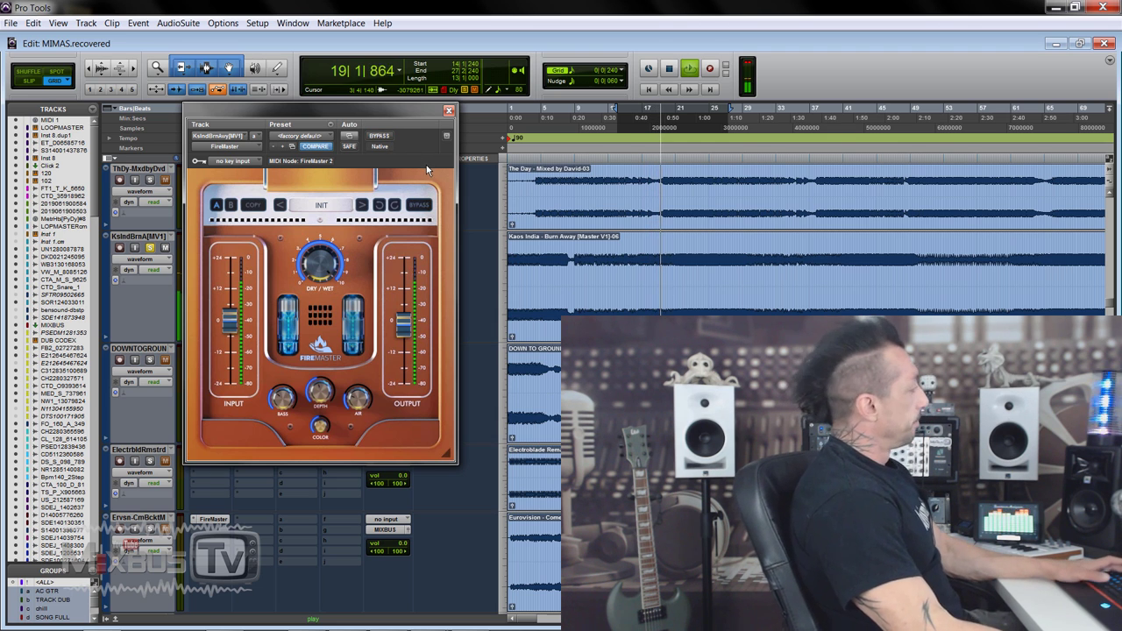
pyautogui.press('space')
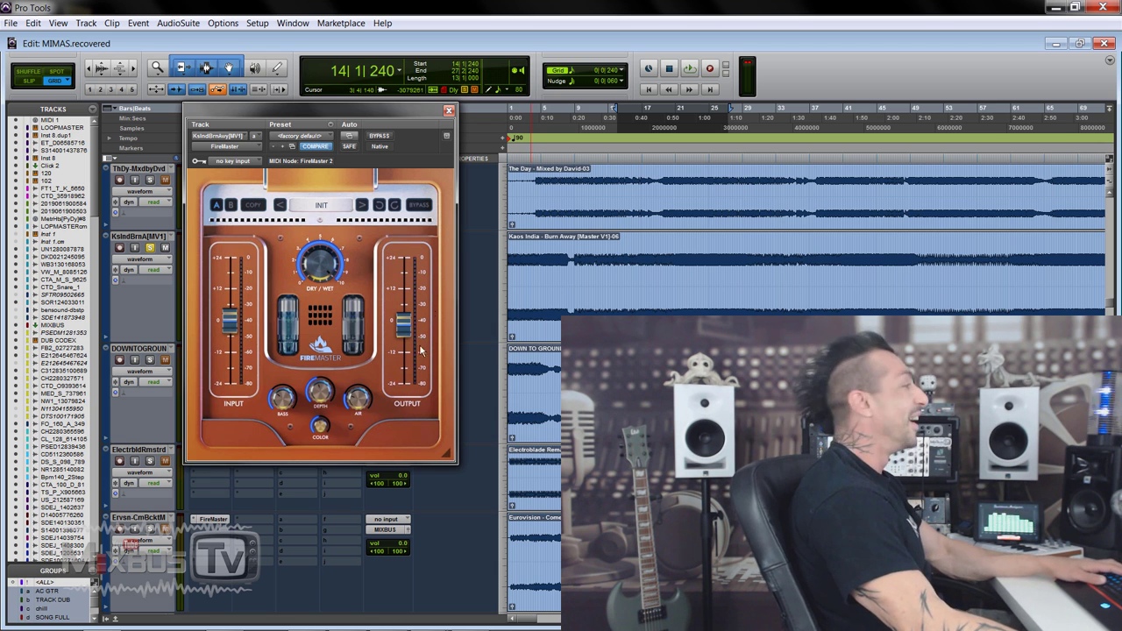
# - Close the FireMaster window and adjust the timeline zoom to frame the section
pyautogui.click(448, 111)
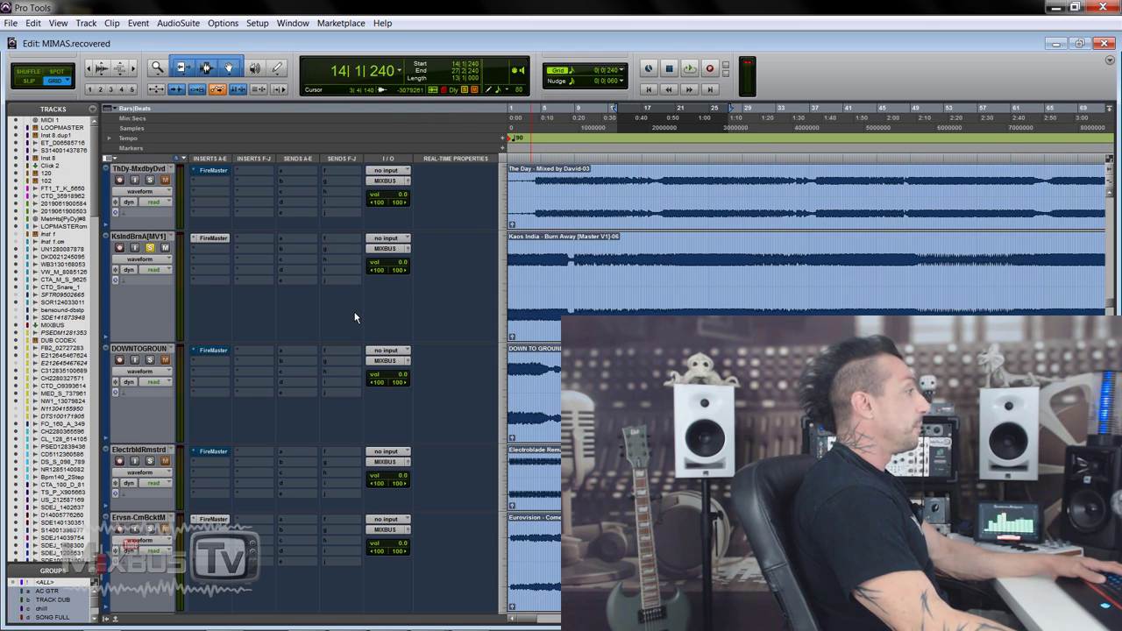
pyautogui.hotkey('ctrl', '[')
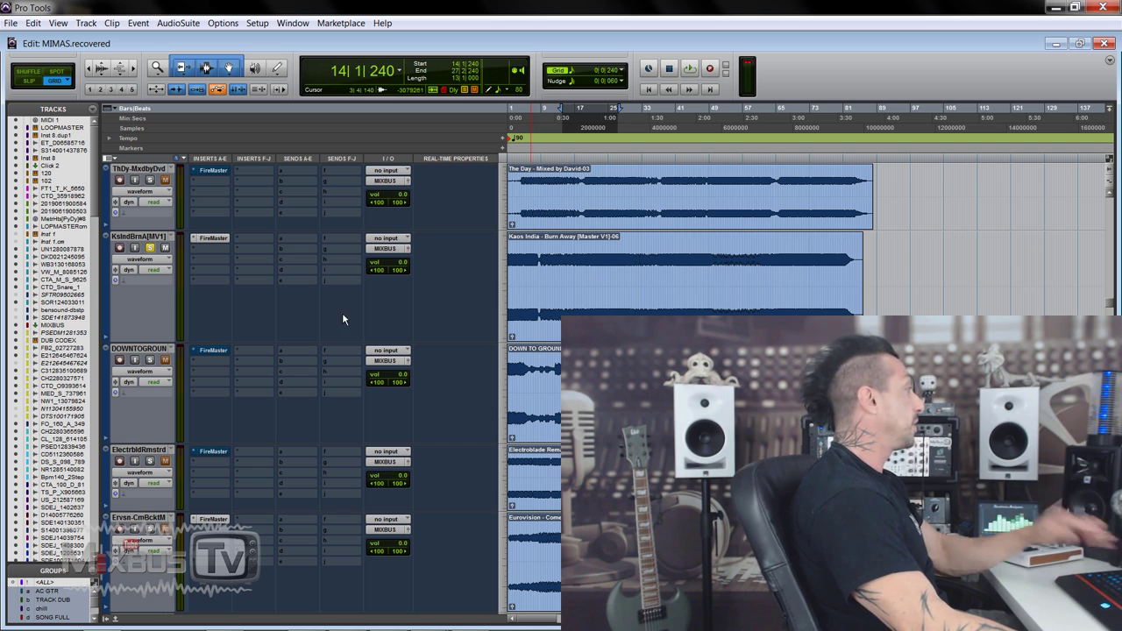
pyautogui.scroll(2, 248, 316)
pyautogui.scroll(2, 247, 387)
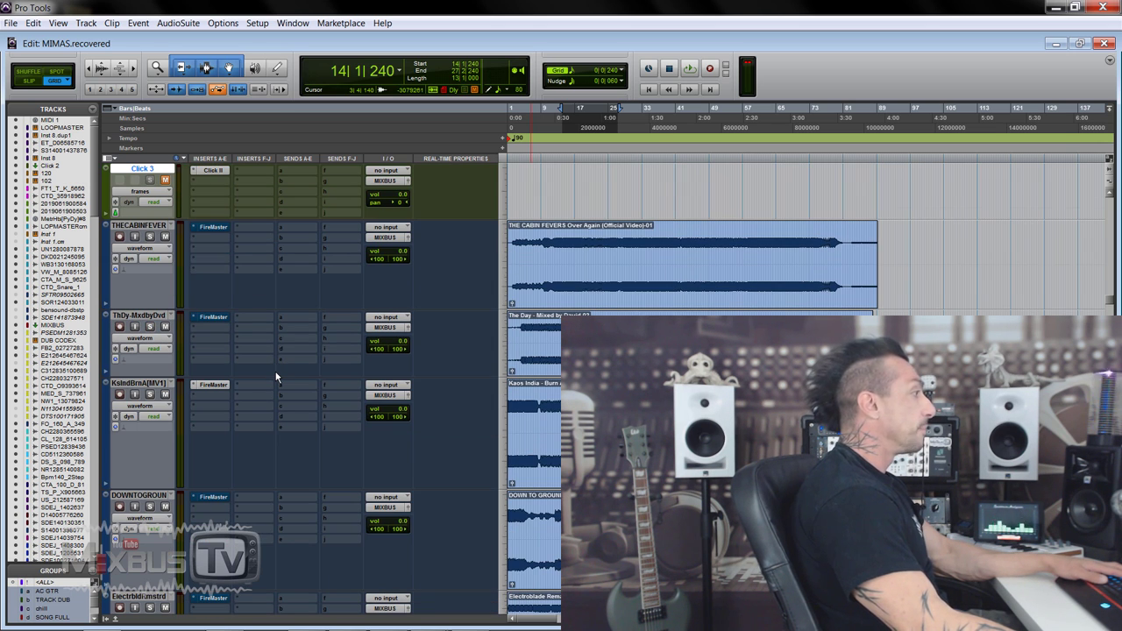
pyautogui.hotkey('ctrl', '[')
pyautogui.scroll(15, 244, 384)
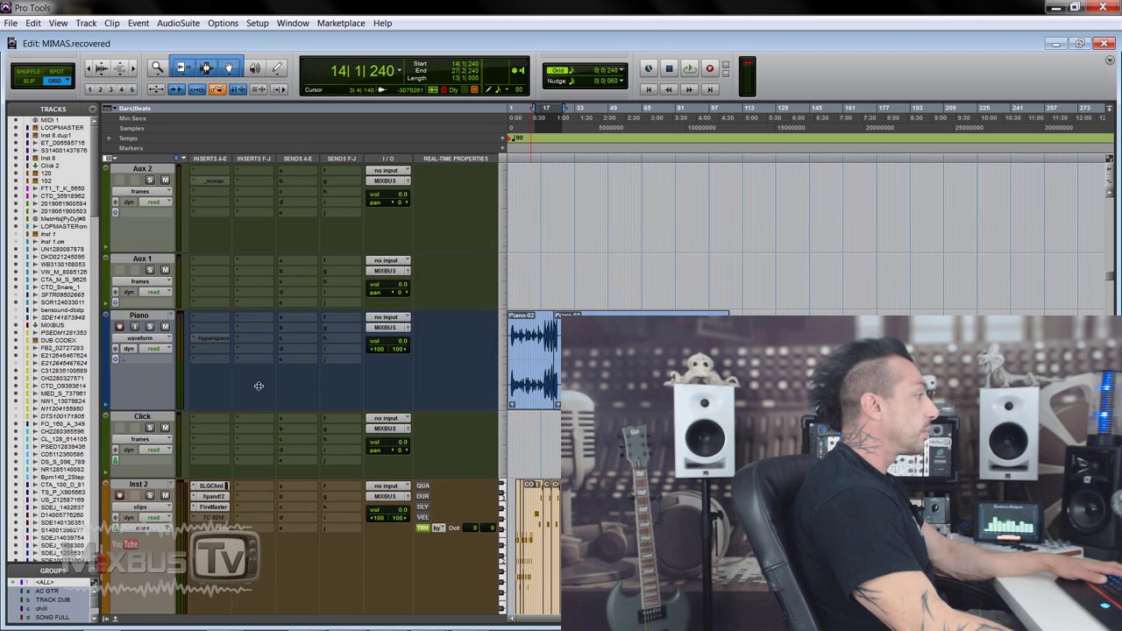
pyautogui.scroll(-2, 309, 354)
pyautogui.hotkey('ctrl', ']')
pyautogui.hotkey('ctrl', ']')
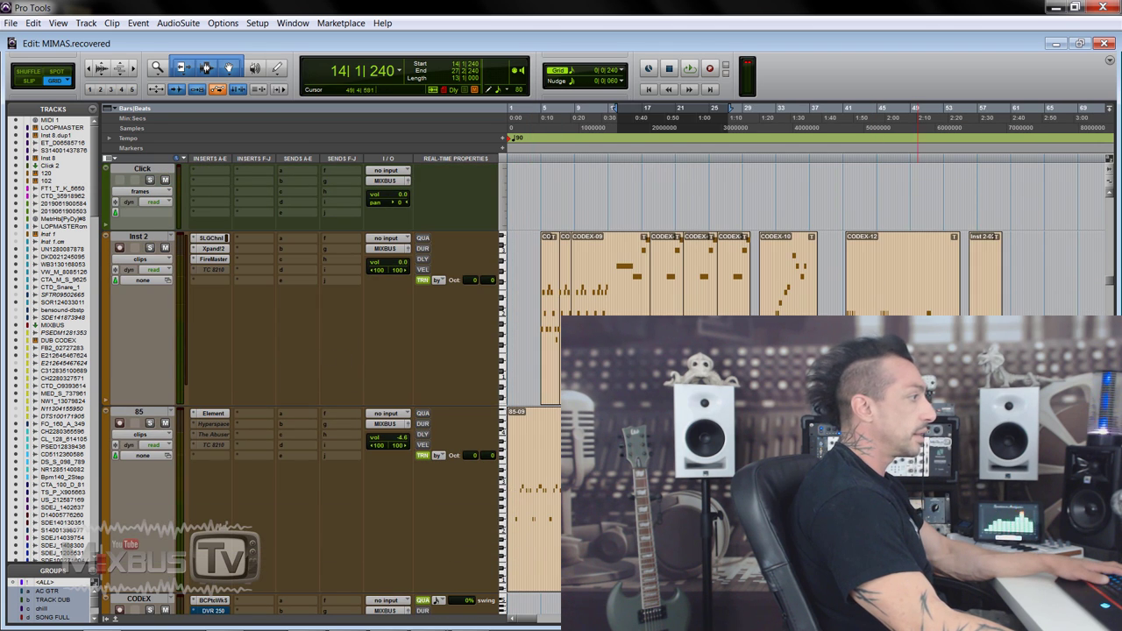
# - Open FireMaster on Inst 2, switch it on, and A/B it once during playback
pyautogui.click(212, 259)
pyautogui.press('space')
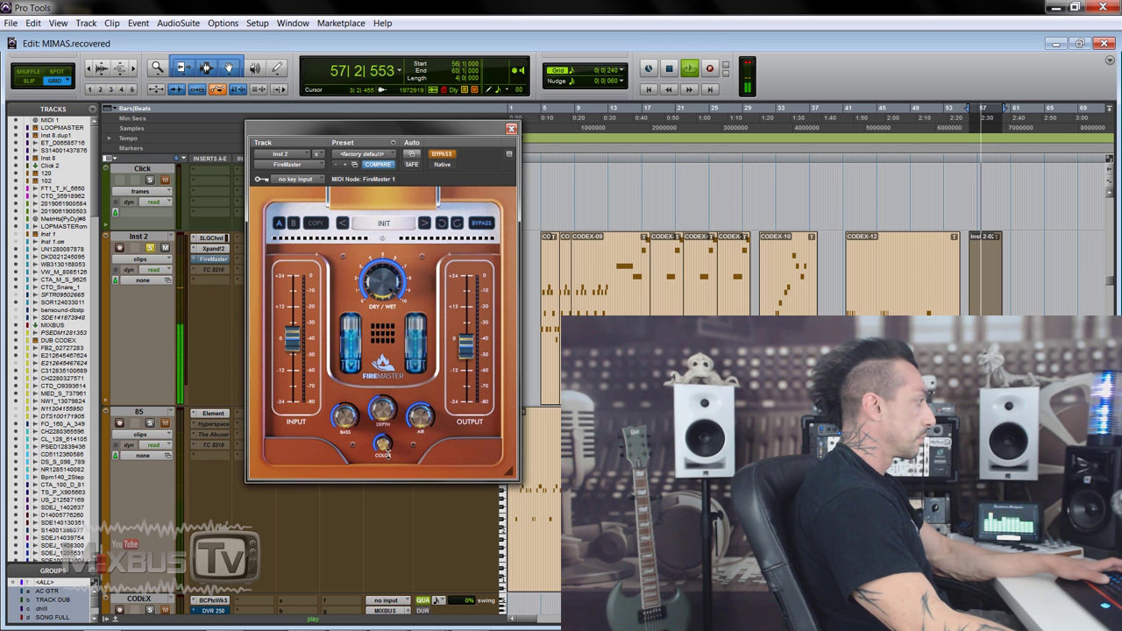
pyautogui.click(443, 156)
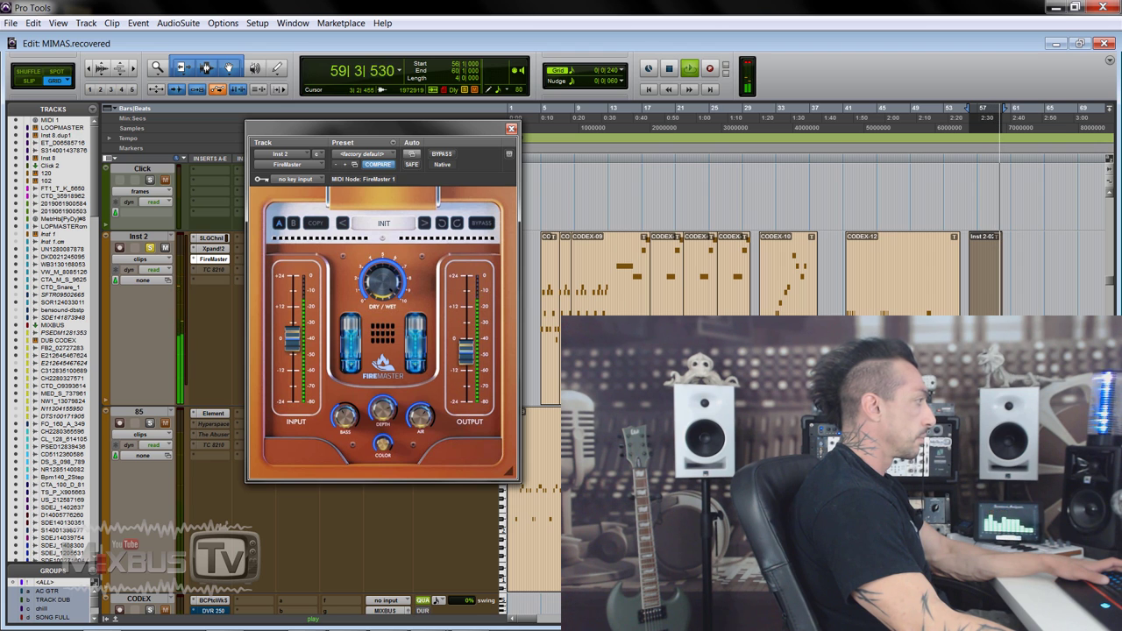
pyautogui.click(445, 156)
pyautogui.click(445, 156)
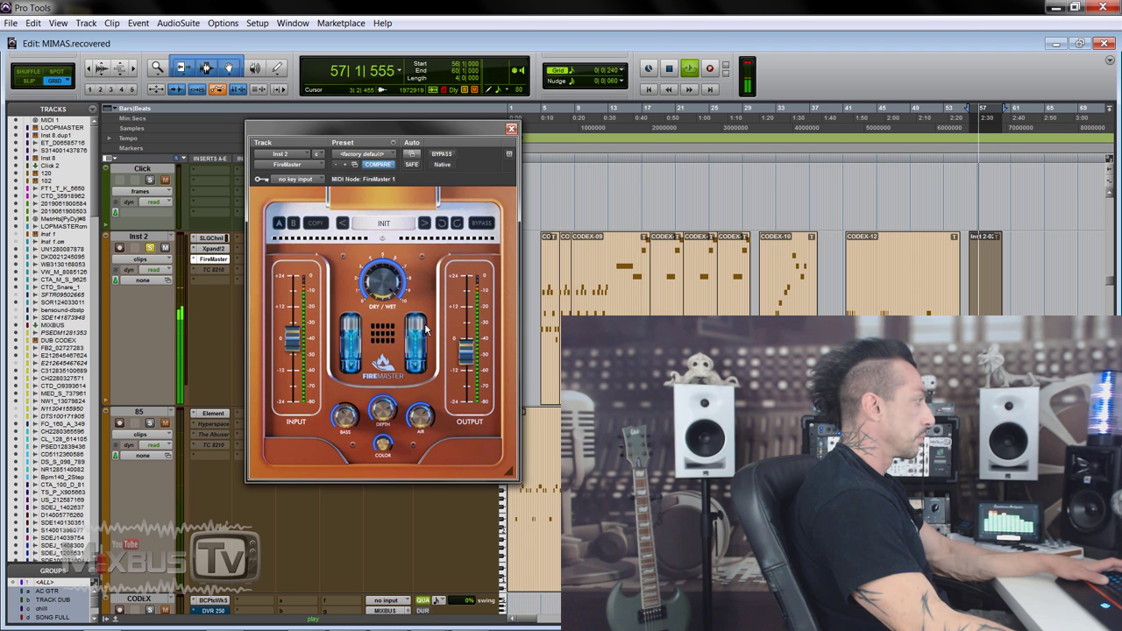
pyautogui.press('space')
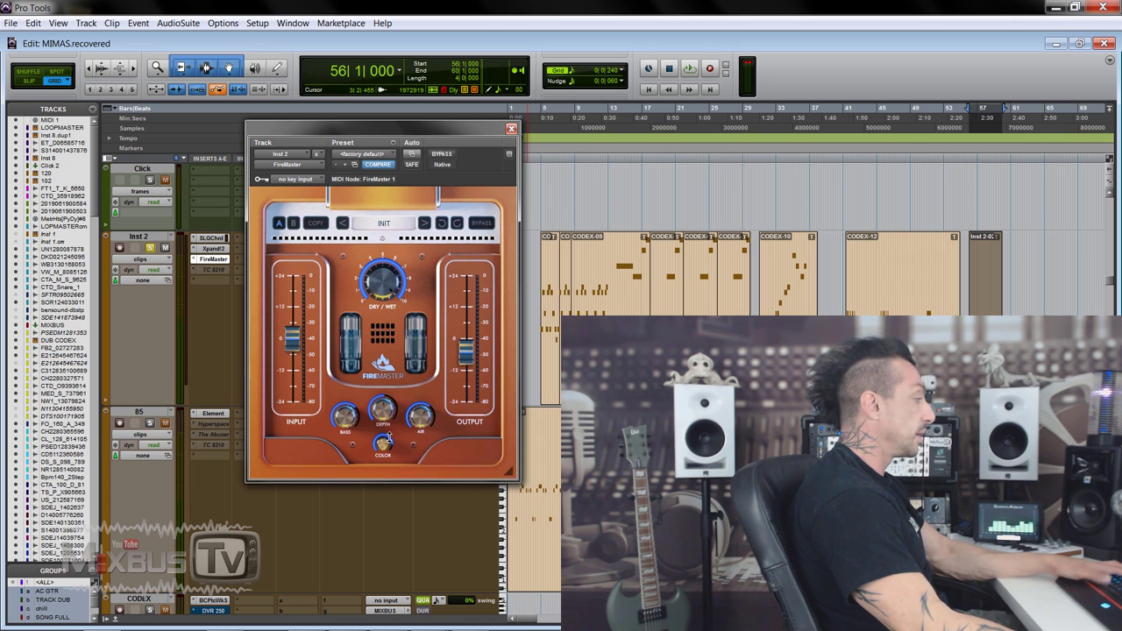
# - Replay Inst 2 twice, toggling FireMaster bypass each pass and leaving it active
pyautogui.press('space')
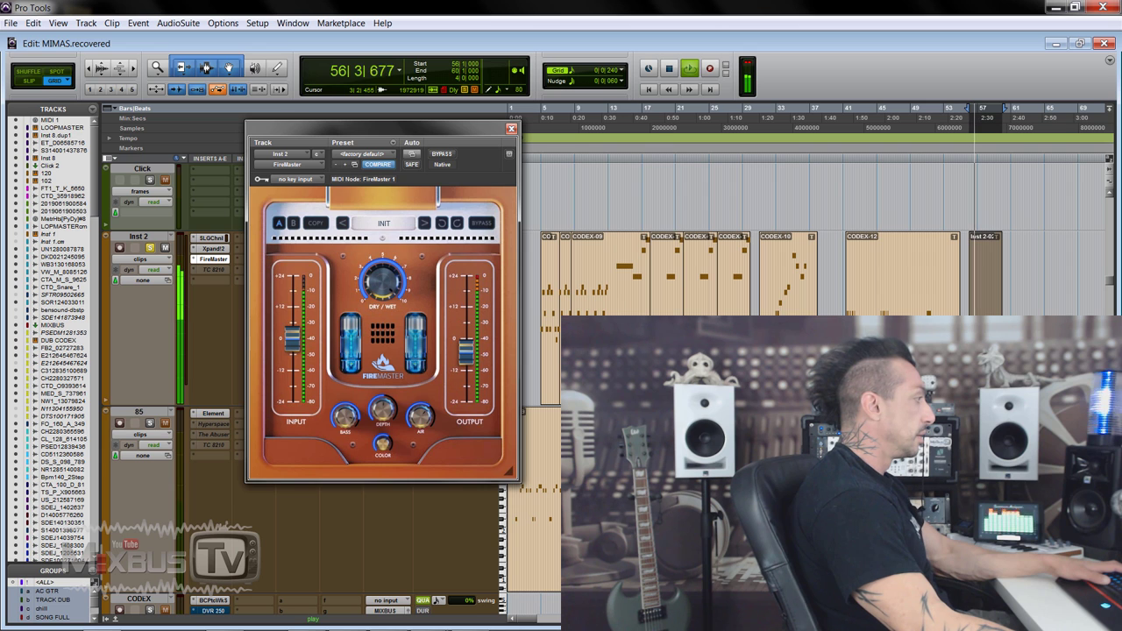
pyautogui.click(442, 156)
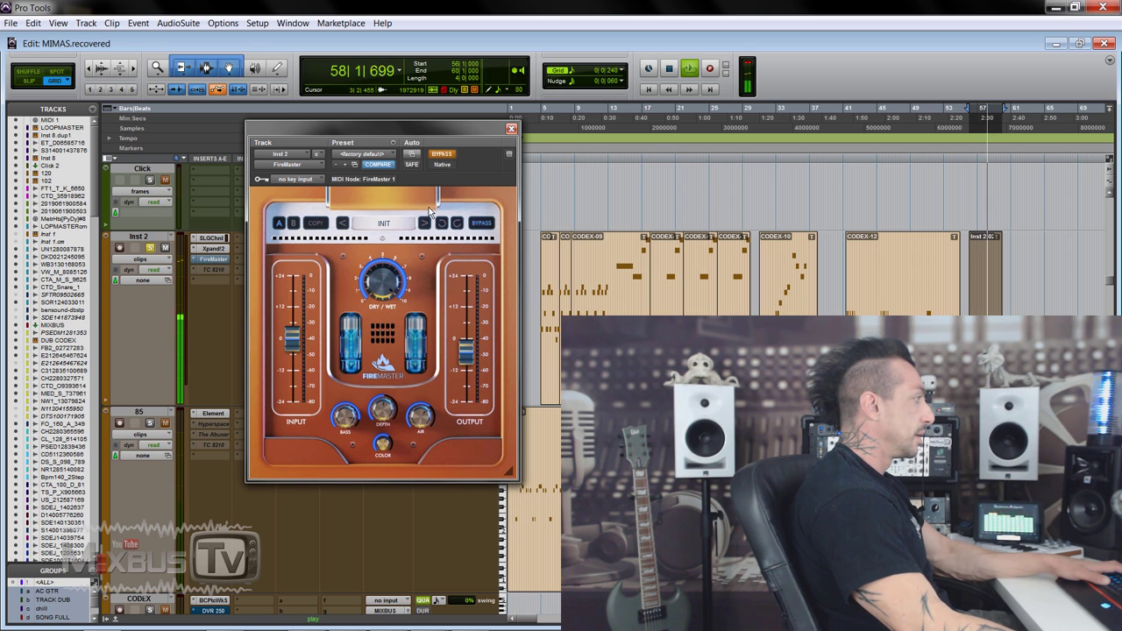
pyautogui.click(443, 155)
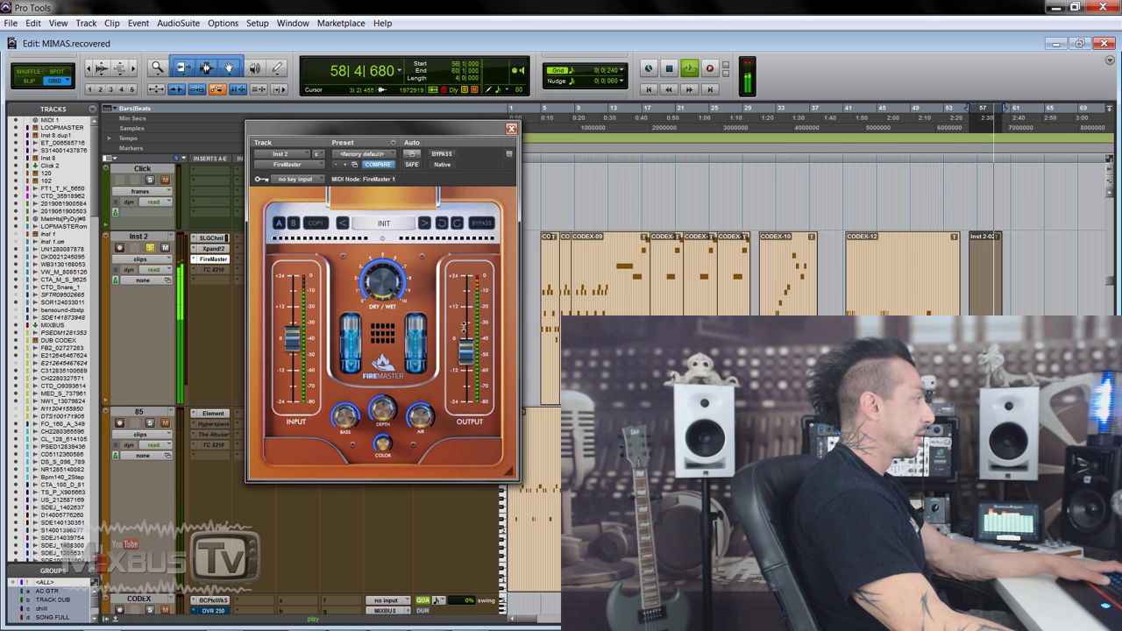
pyautogui.press('space')
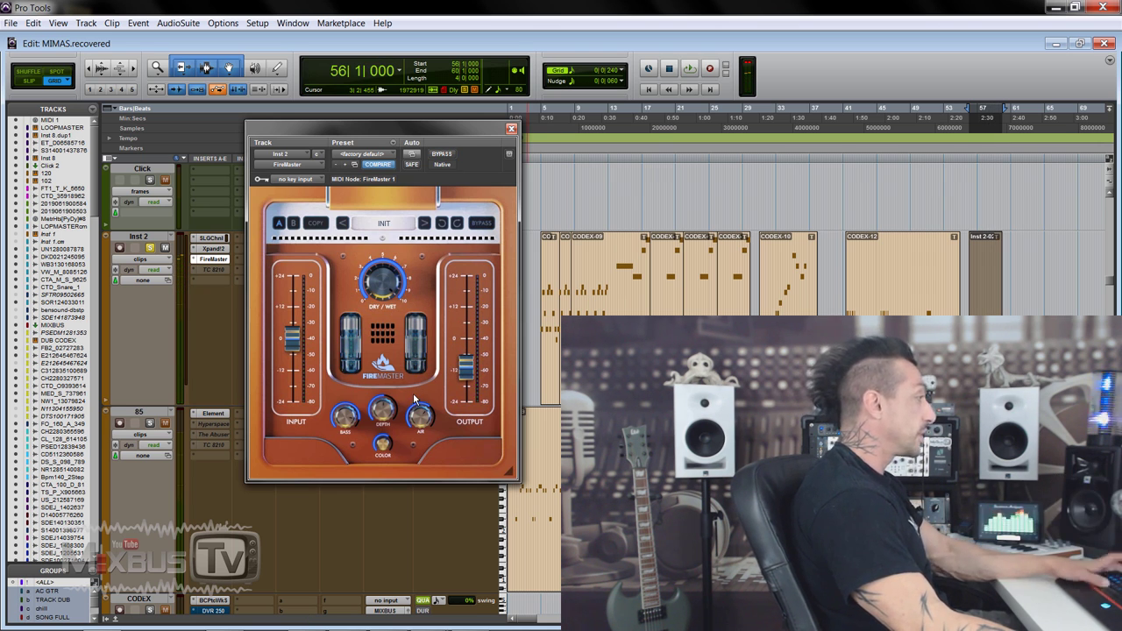
pyautogui.press('space')
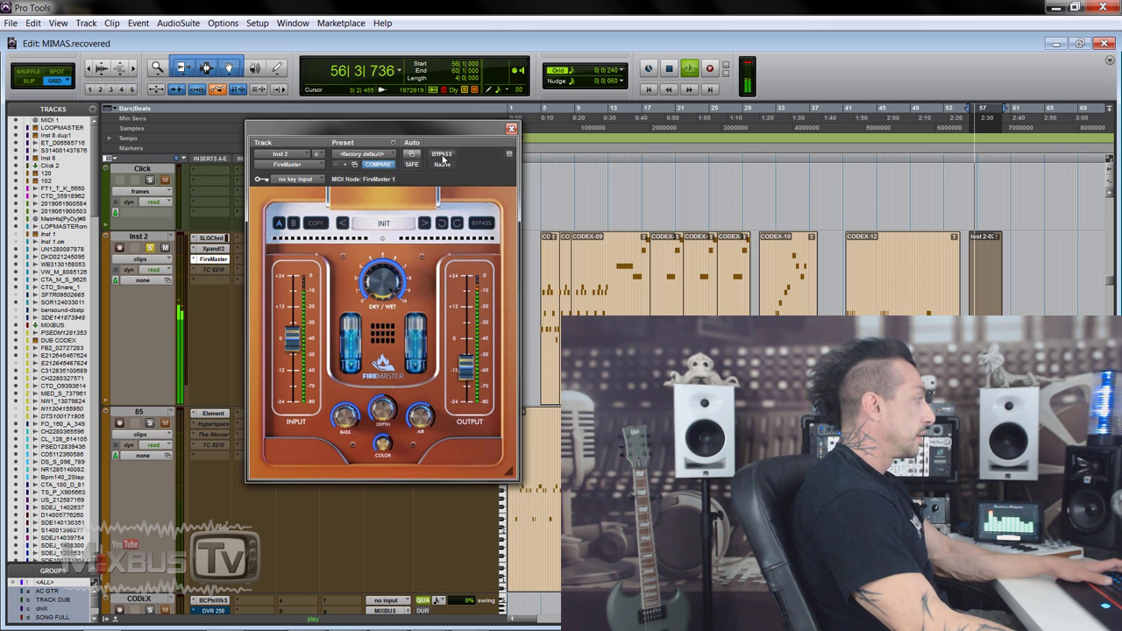
pyautogui.click(442, 155)
pyautogui.click(442, 155)
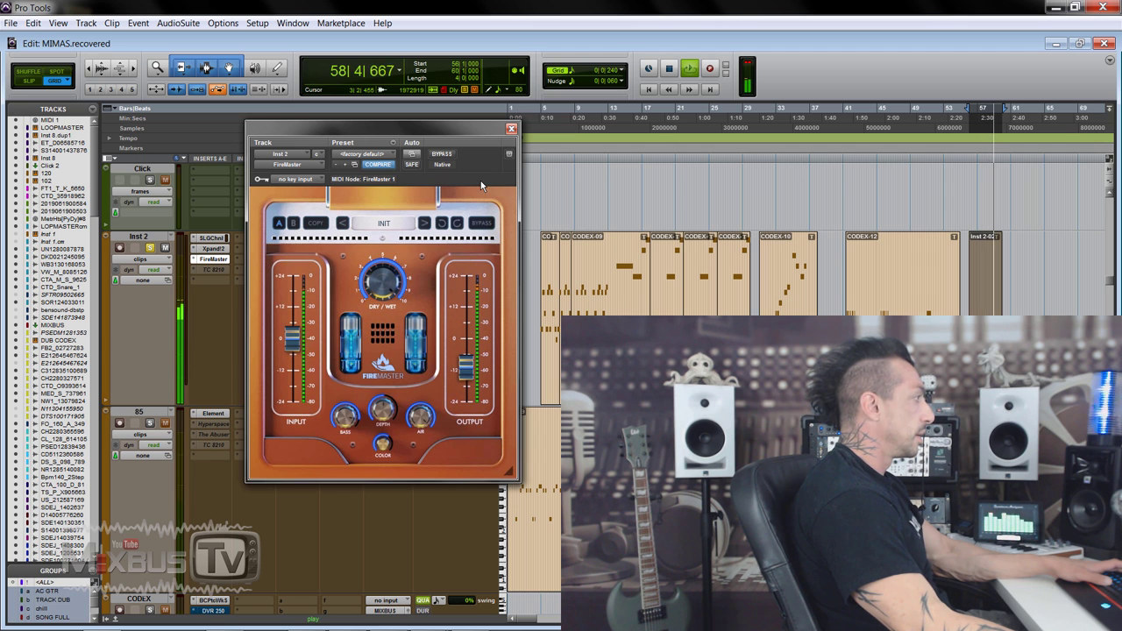
pyautogui.press('space')
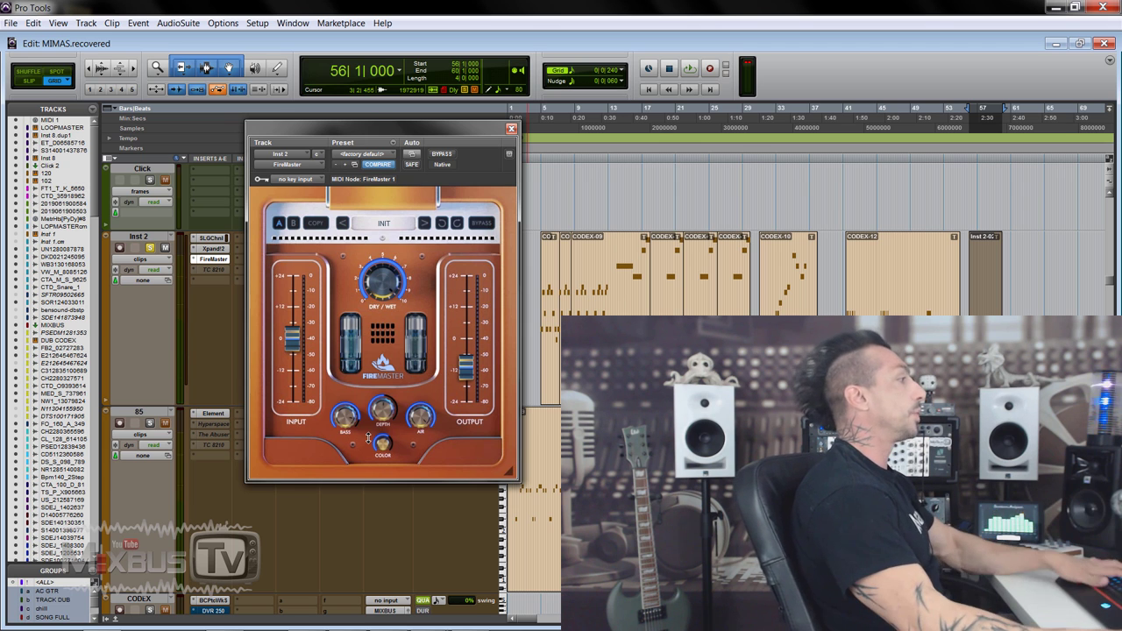
# - Close the synth's FireMaster and insert FireSonic > FireMaster on an empty LEADVOCALDRY insert
pyautogui.scroll(-10, 221, 321)
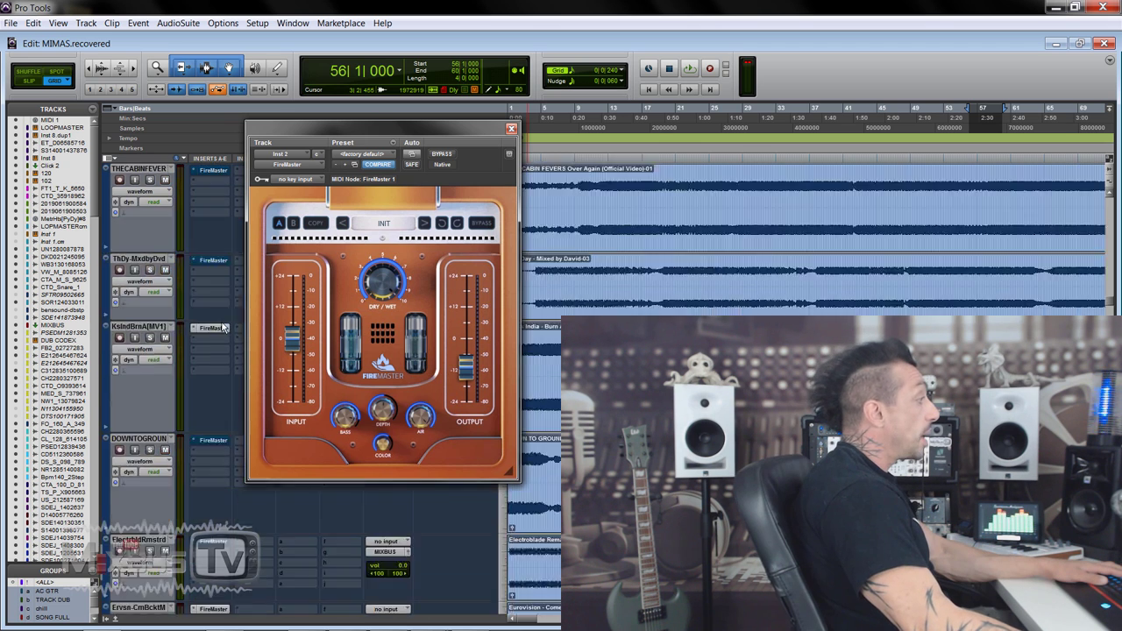
pyautogui.scroll(-5, 221, 321)
pyautogui.hotkey('ctrl', 'w')
pyautogui.scroll(-5, 345, 364)
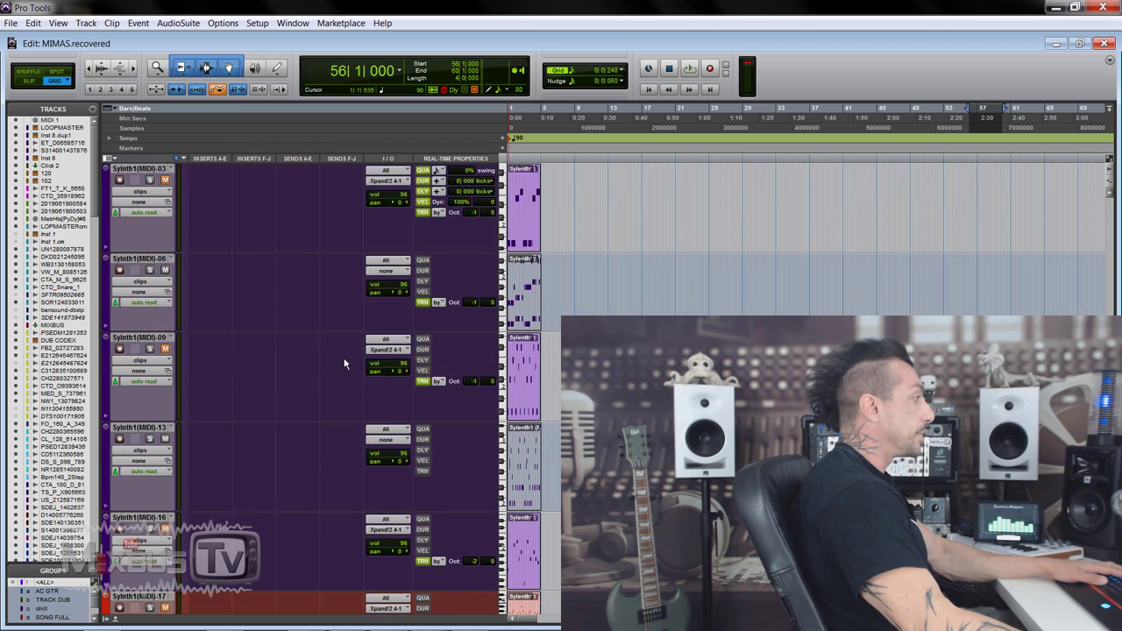
pyautogui.scroll(5, 345, 364)
pyautogui.click(259, 305)
pyautogui.moveTo(289, 360)
pyautogui.moveTo(496, 403)
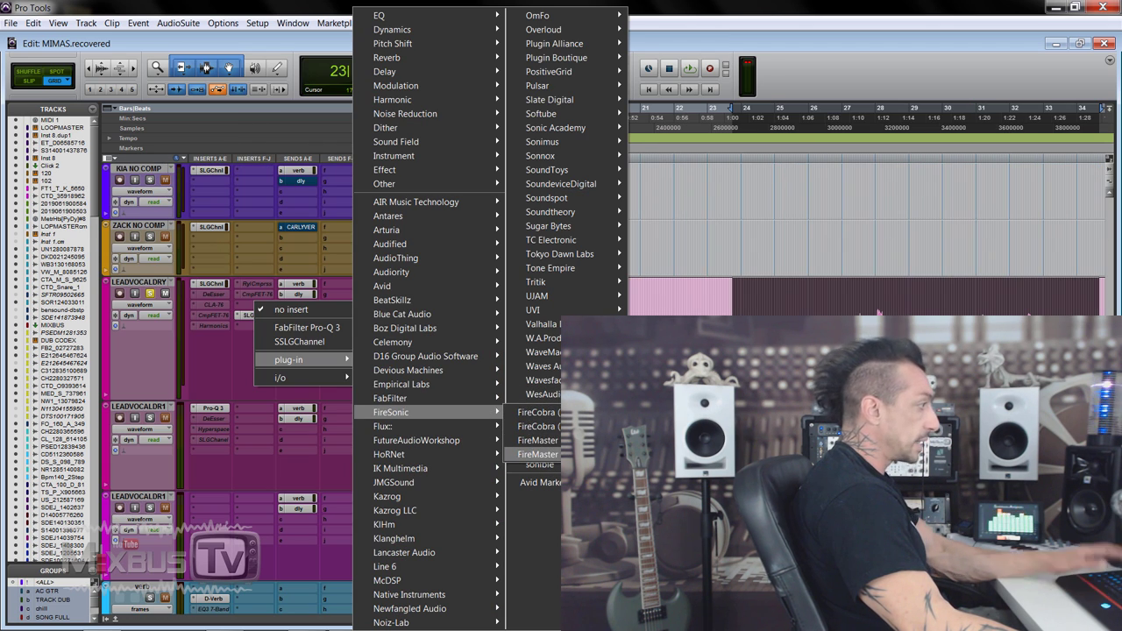
pyautogui.click(538, 454)
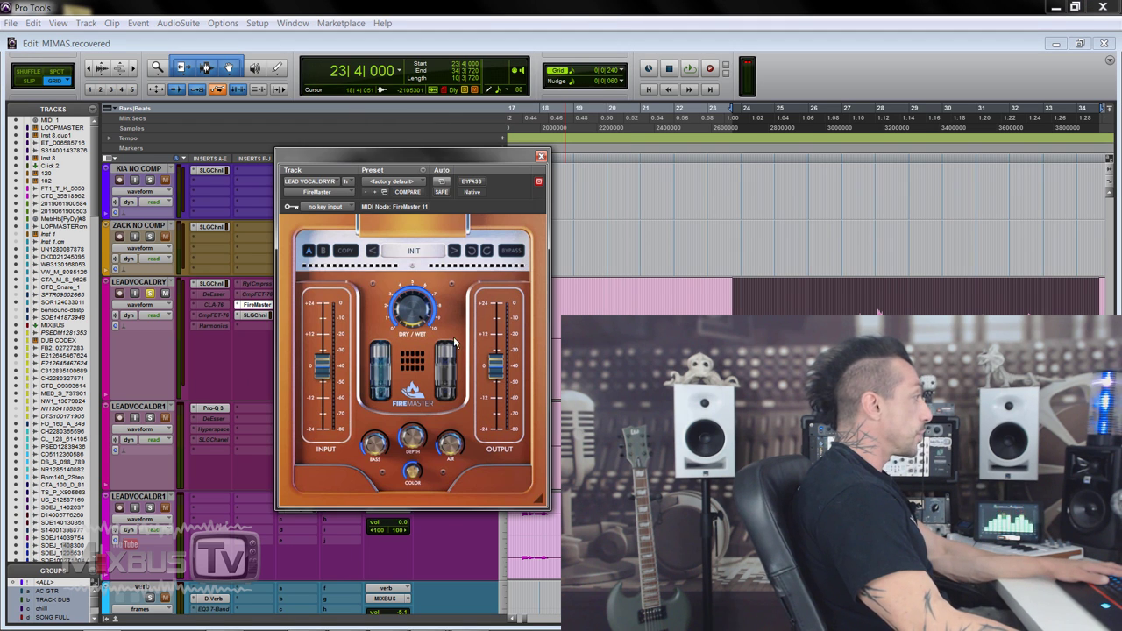
pyautogui.moveTo(453, 171); pyautogui.dragTo(411, 158)
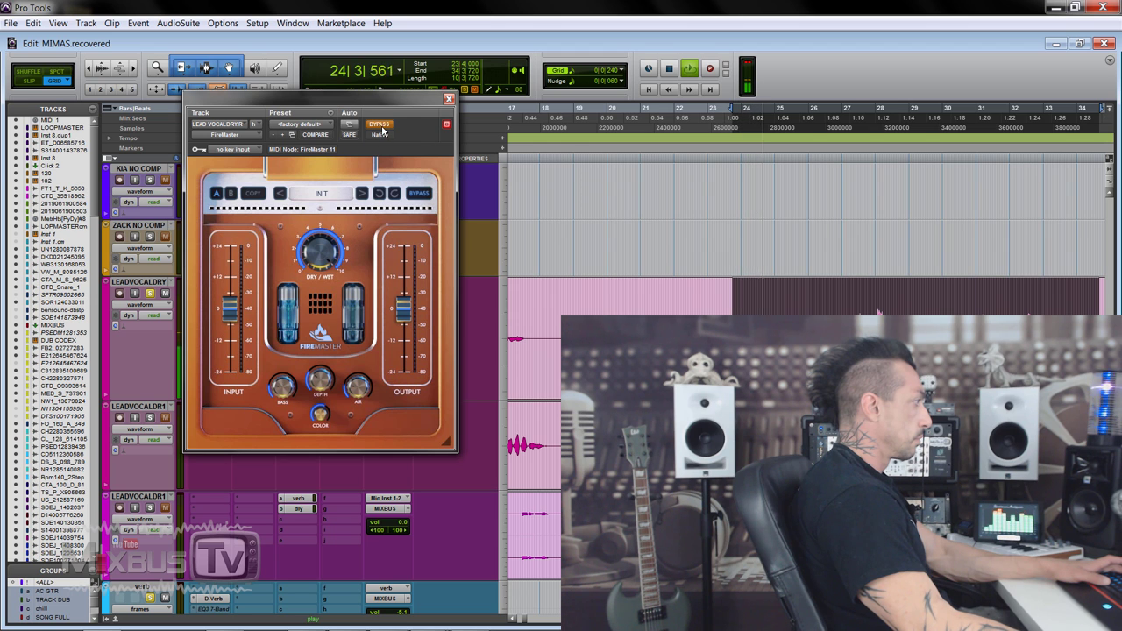
# - Switch FireMaster on for the vocal, nudge its Bass knob, and A/B it once
pyautogui.click(379, 124)
pyautogui.moveTo(282, 386); pyautogui.dragTo(283, 379)
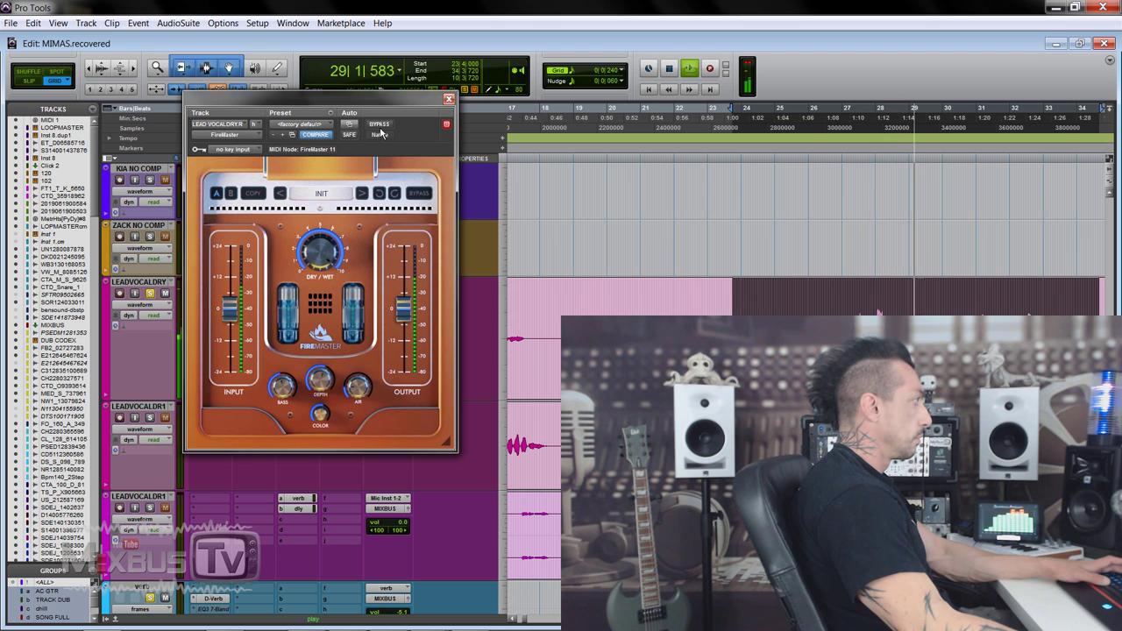
pyautogui.click(381, 125)
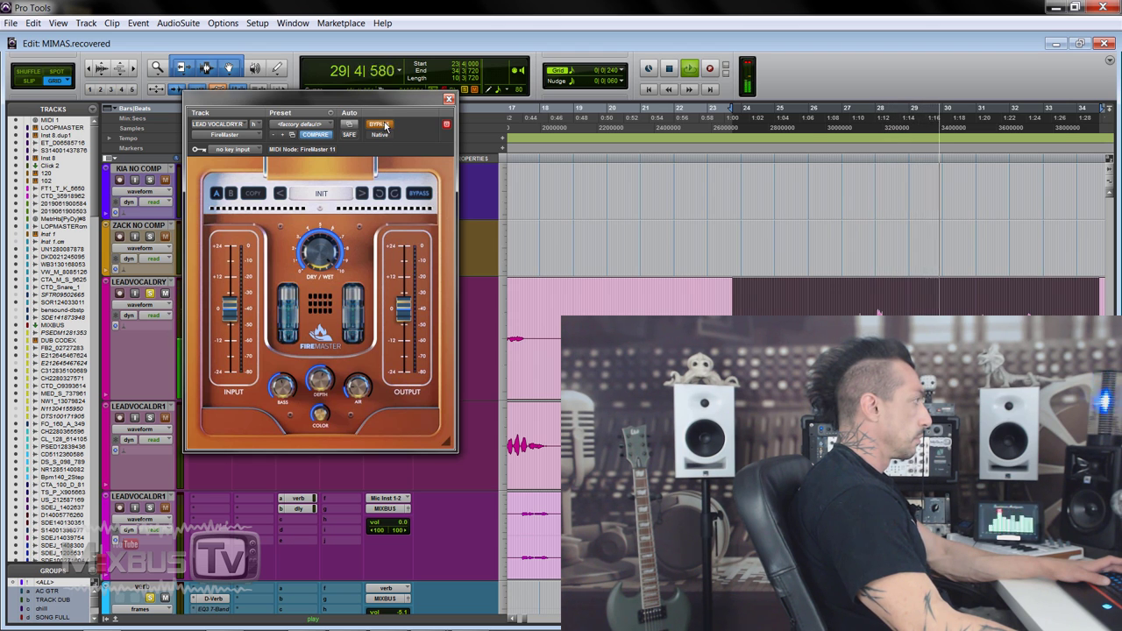
pyautogui.click(381, 125)
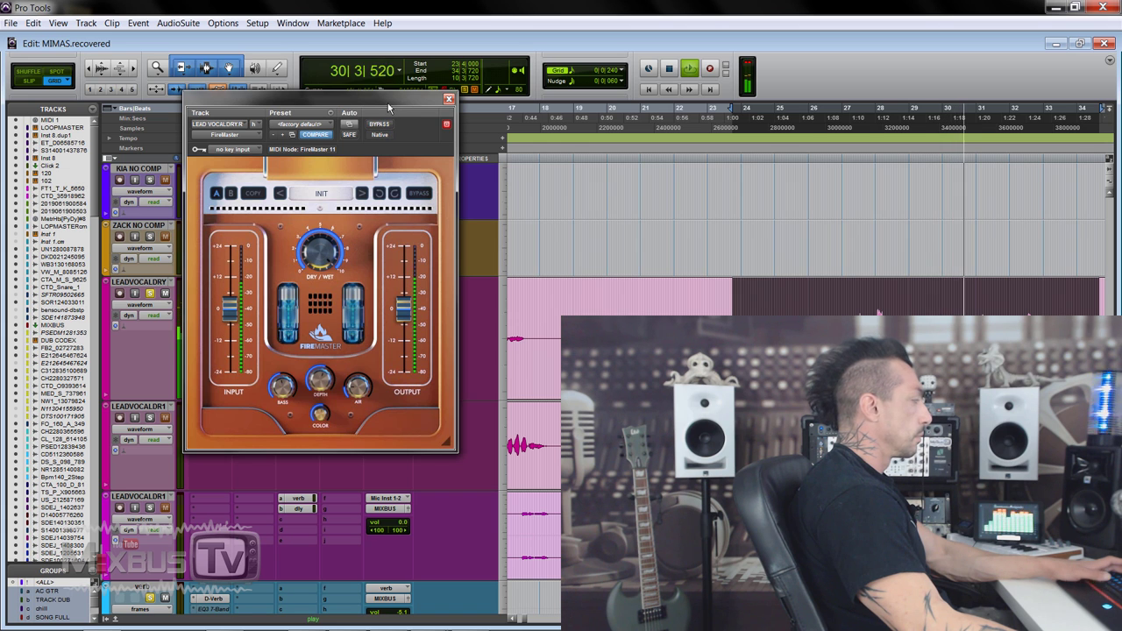
pyautogui.press('space')
# - Move the FireMaster window aside to uncover the timeline and briefly audition the lead vocal
pyautogui.moveTo(388, 107); pyautogui.dragTo(527, 120)
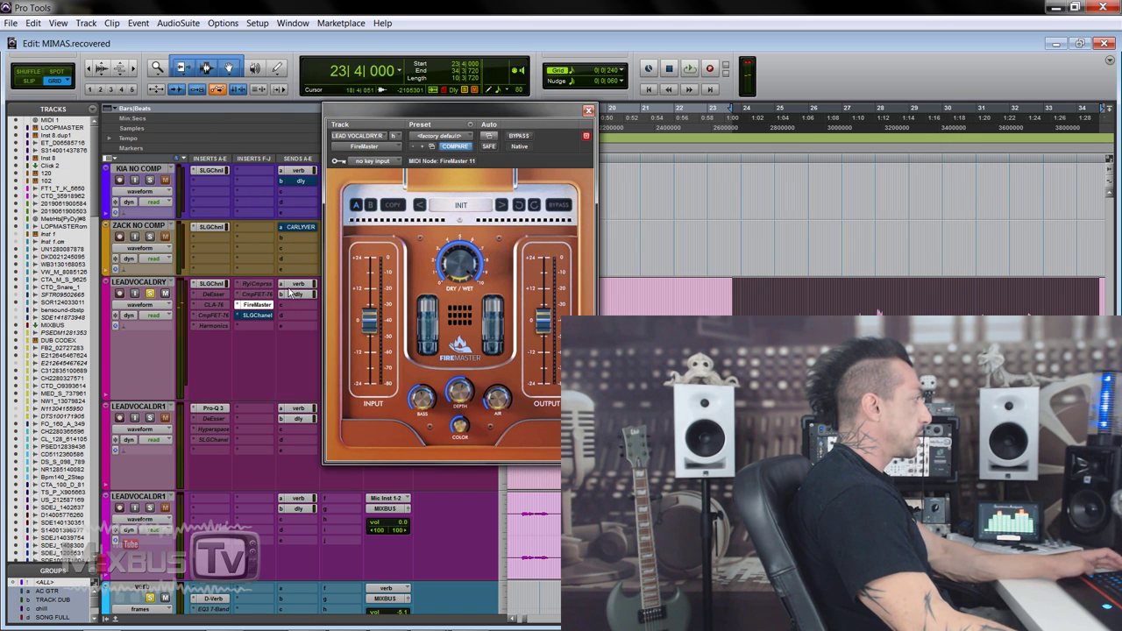
pyautogui.moveTo(374, 105); pyautogui.dragTo(230, 104)
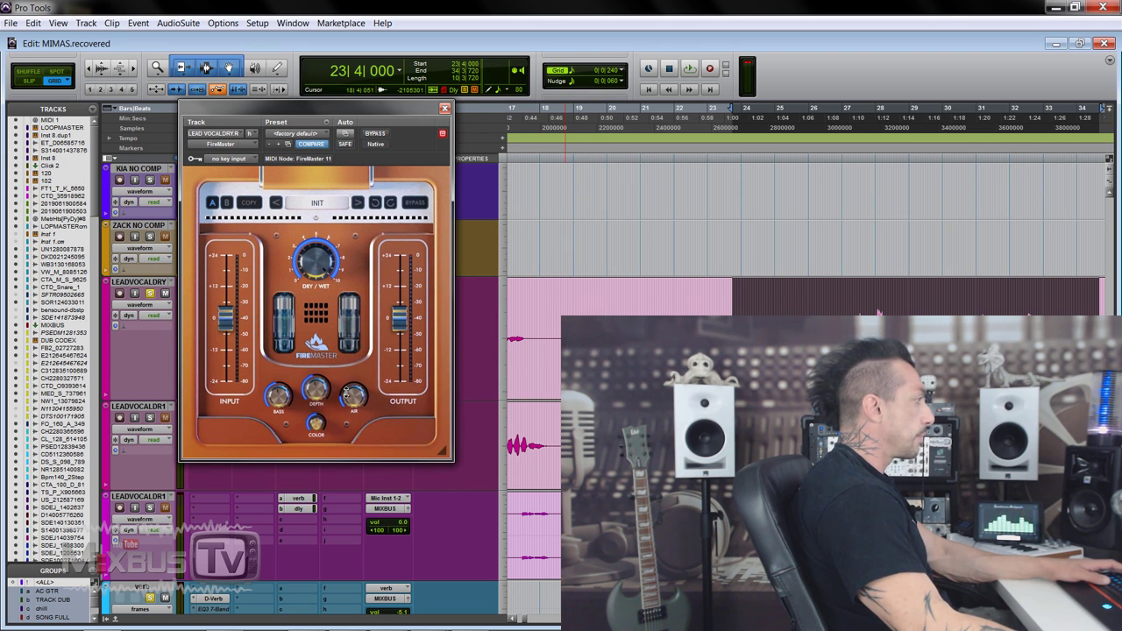
pyautogui.press('space')
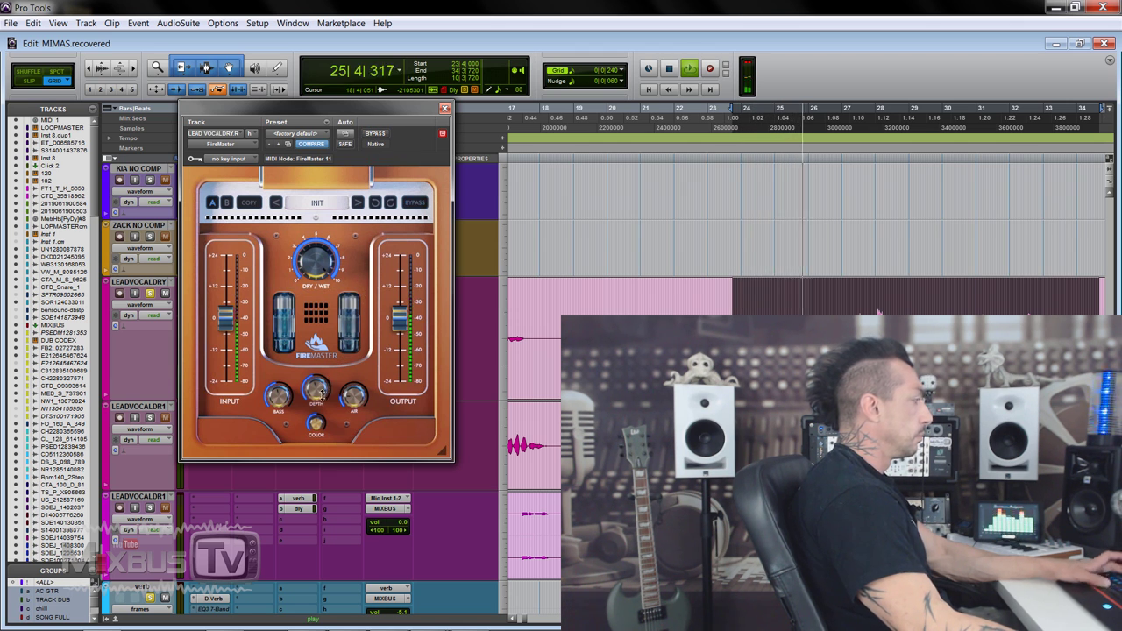
pyautogui.press('space')
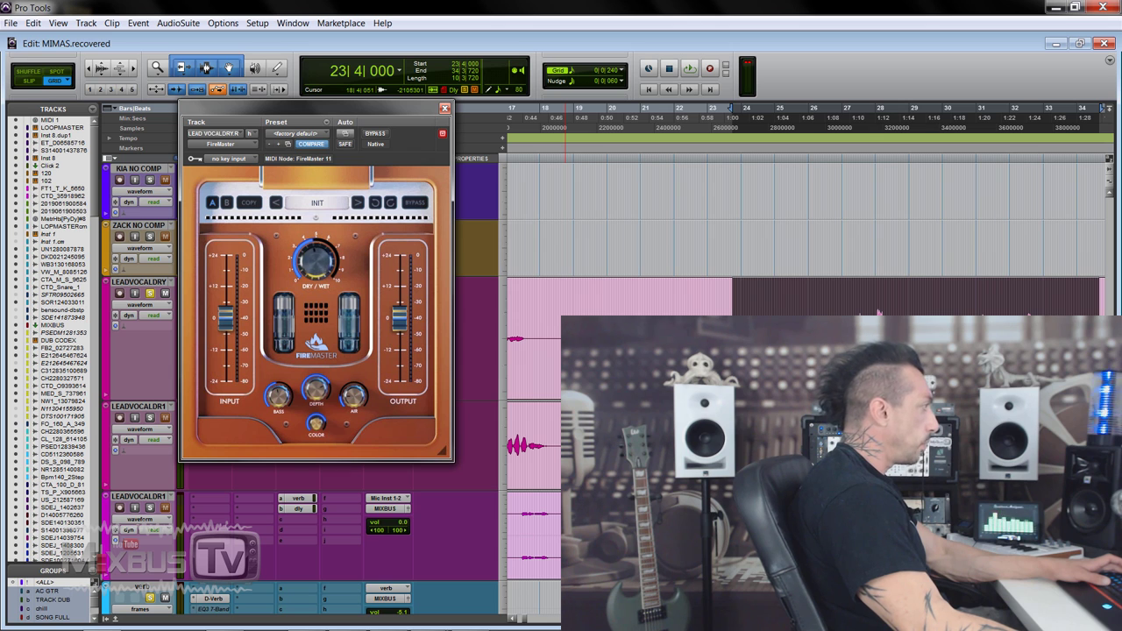
# - Replay the lead vocal repeatedly, toggling FireMaster bypass twice and leaving it active
pyautogui.press('space')
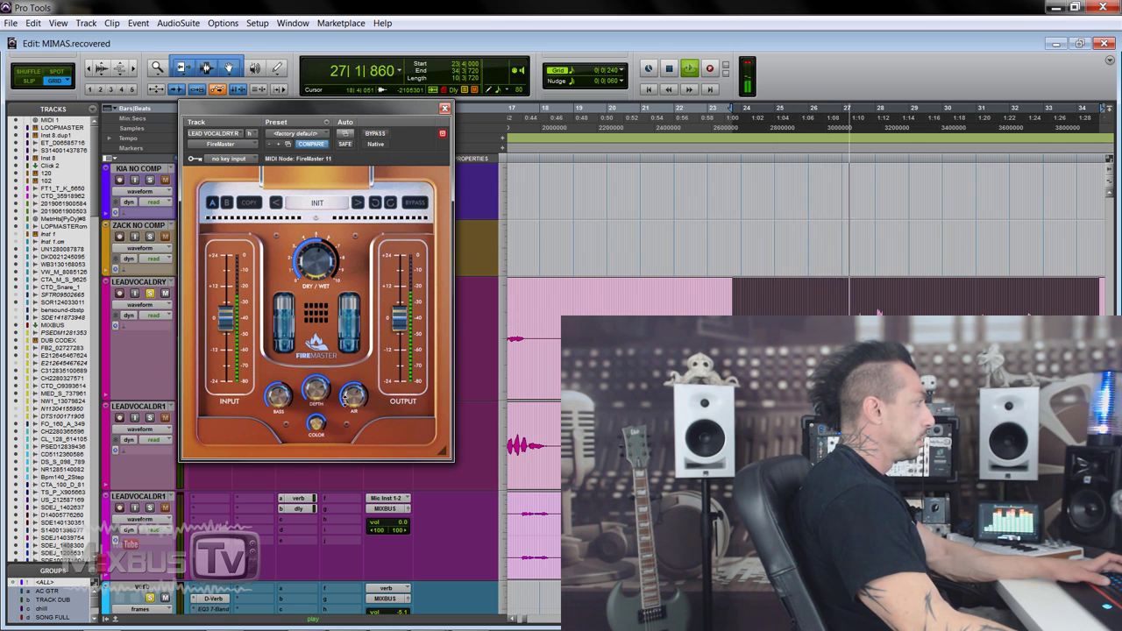
pyautogui.click(376, 136)
pyautogui.click(376, 134)
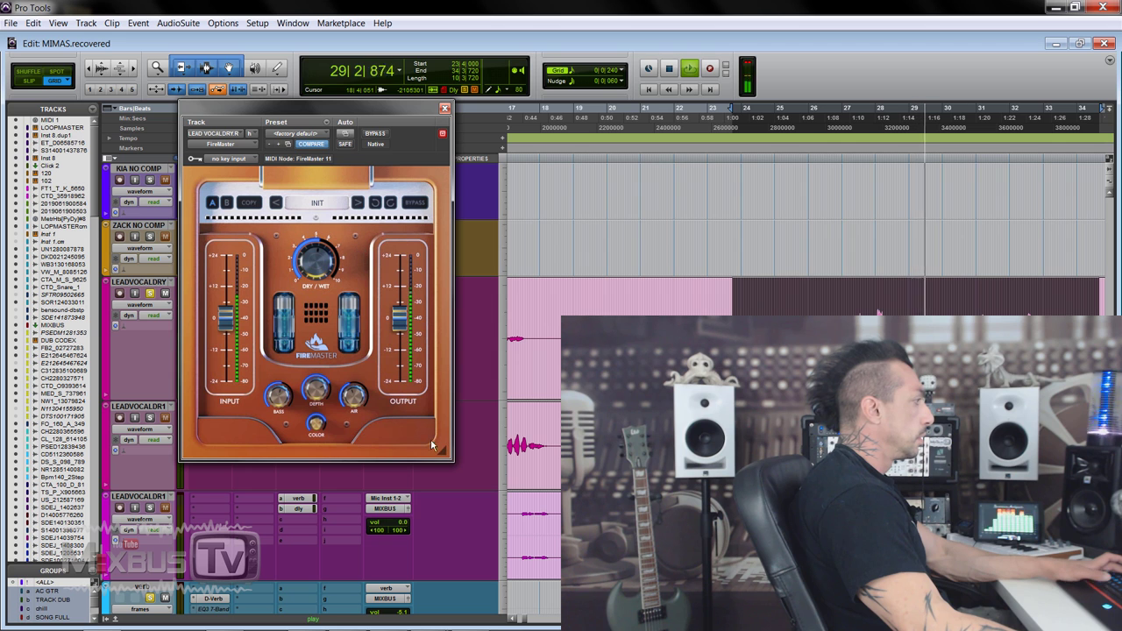
pyautogui.press('space')
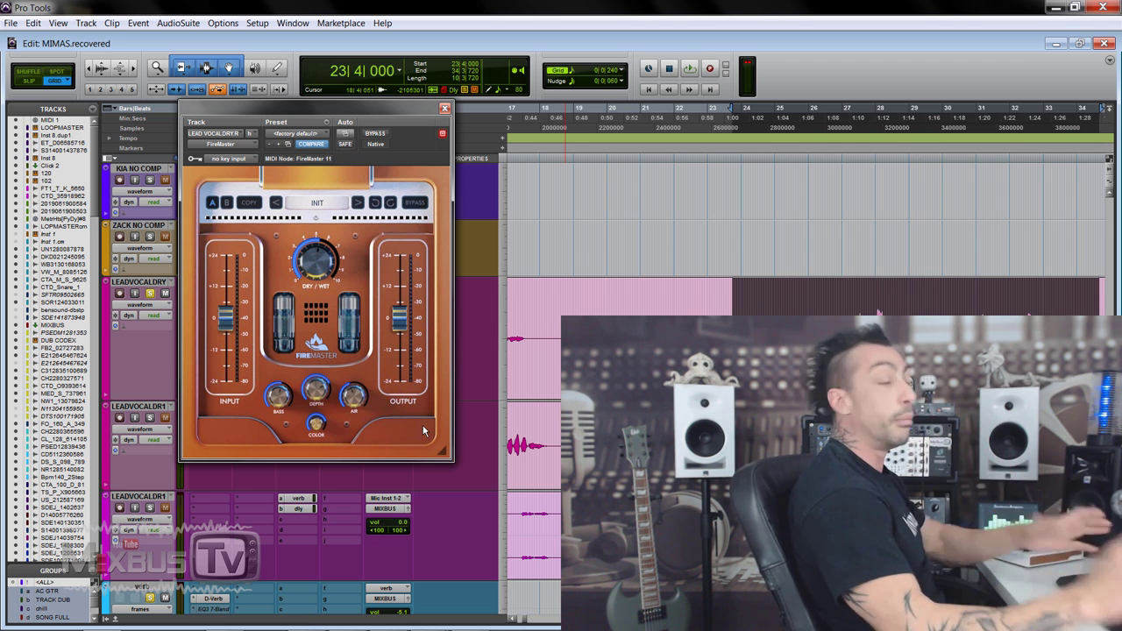
pyautogui.press('space')
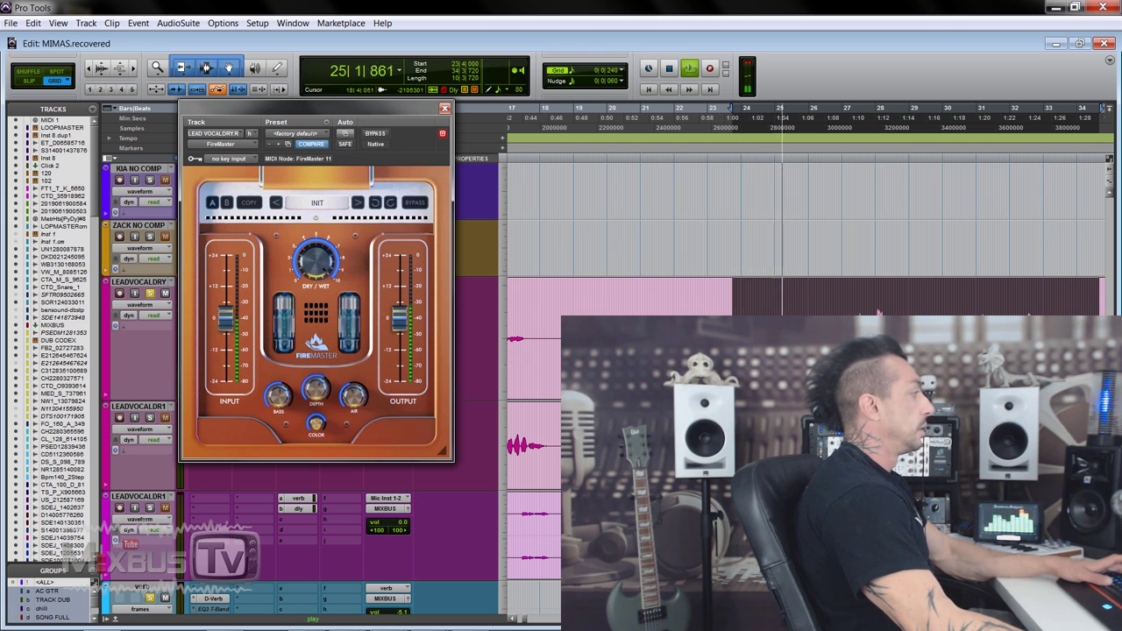
pyautogui.press('space')
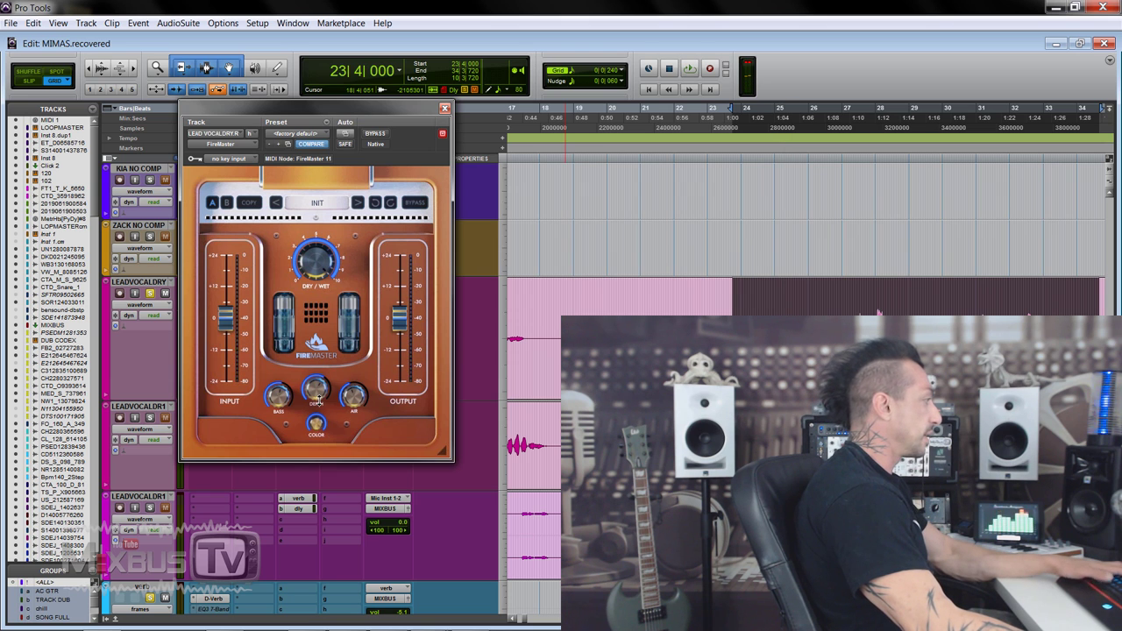
pyautogui.press('space')
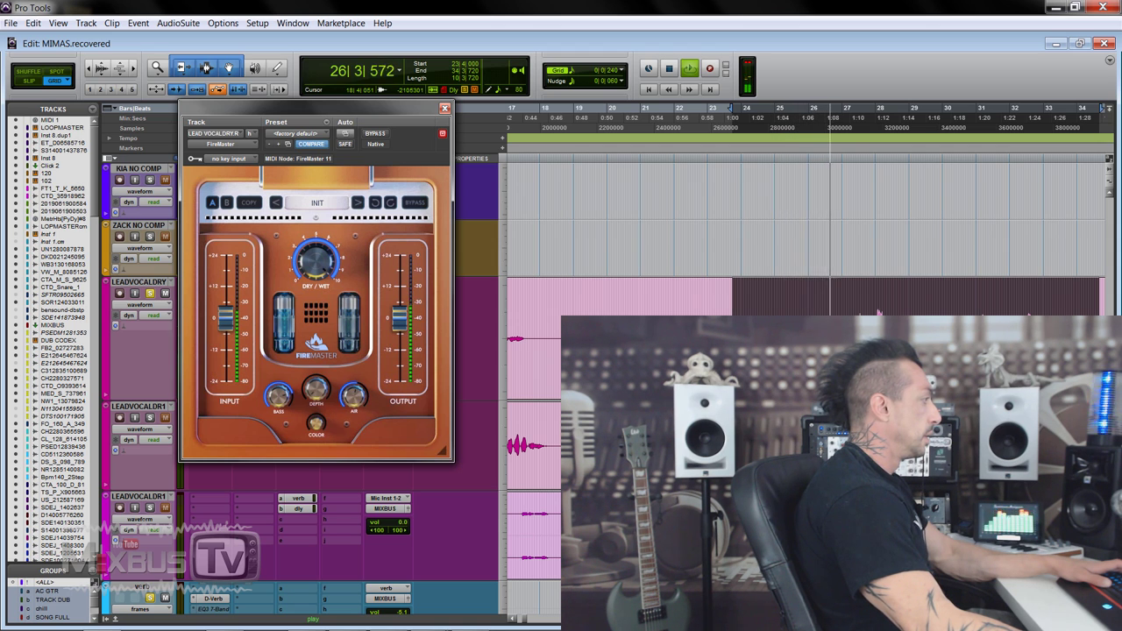
pyautogui.click(376, 134)
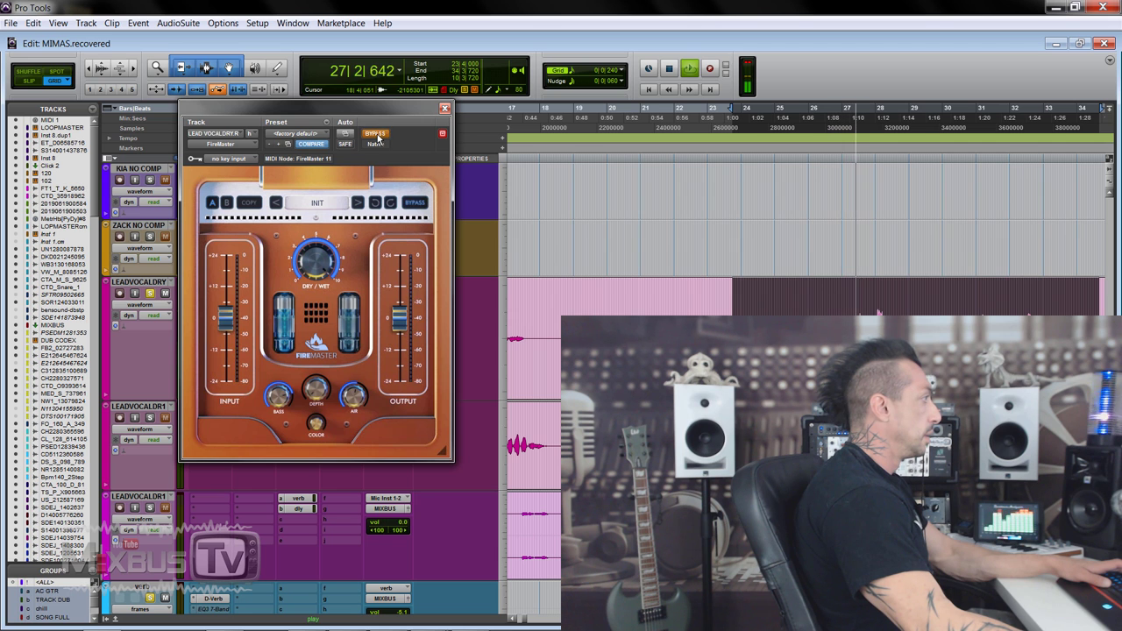
pyautogui.click(376, 134)
pyautogui.moveTo(378, 109); pyautogui.dragTo(565, 93)
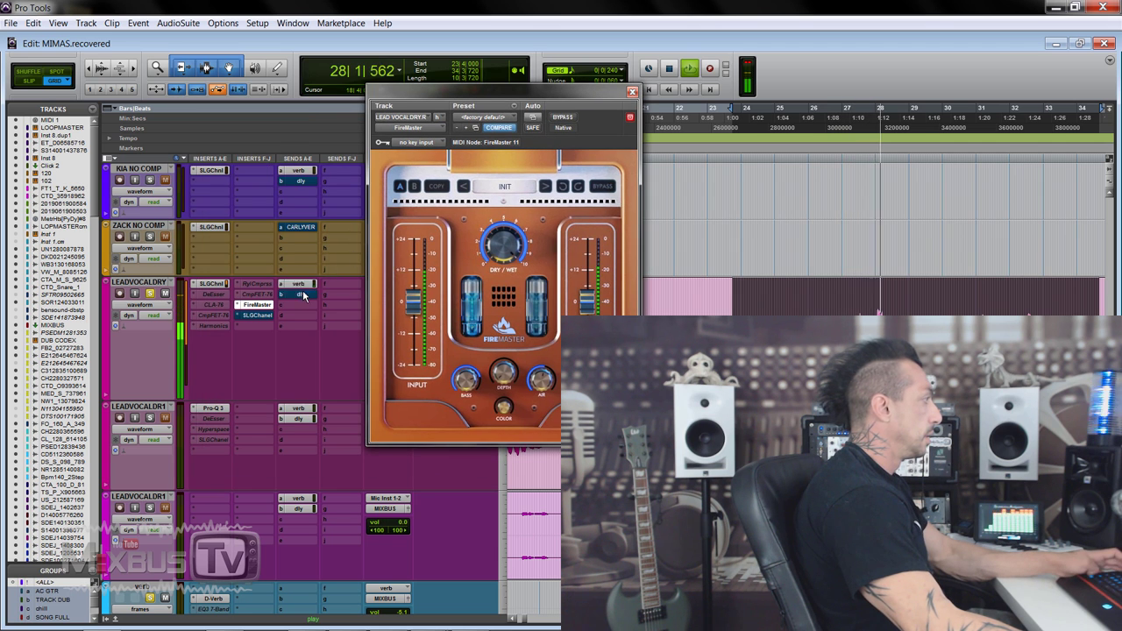
# - Slide the FireMaster window back left and stop playback, returning to bar 23
pyautogui.moveTo(491, 93); pyautogui.dragTo(331, 117)
pyautogui.press('space')
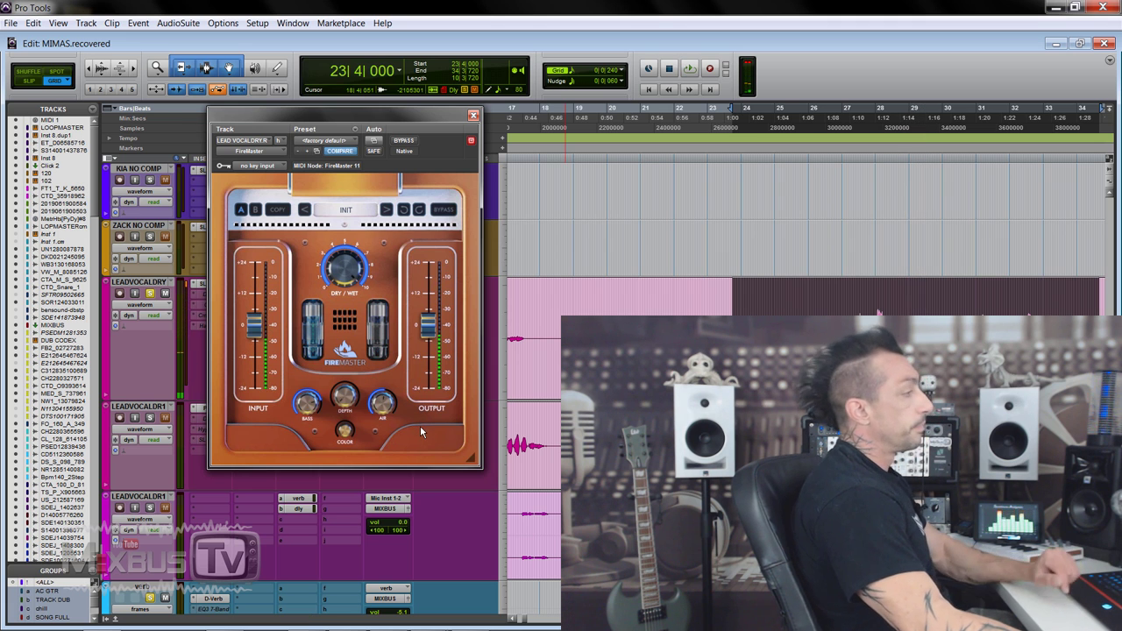